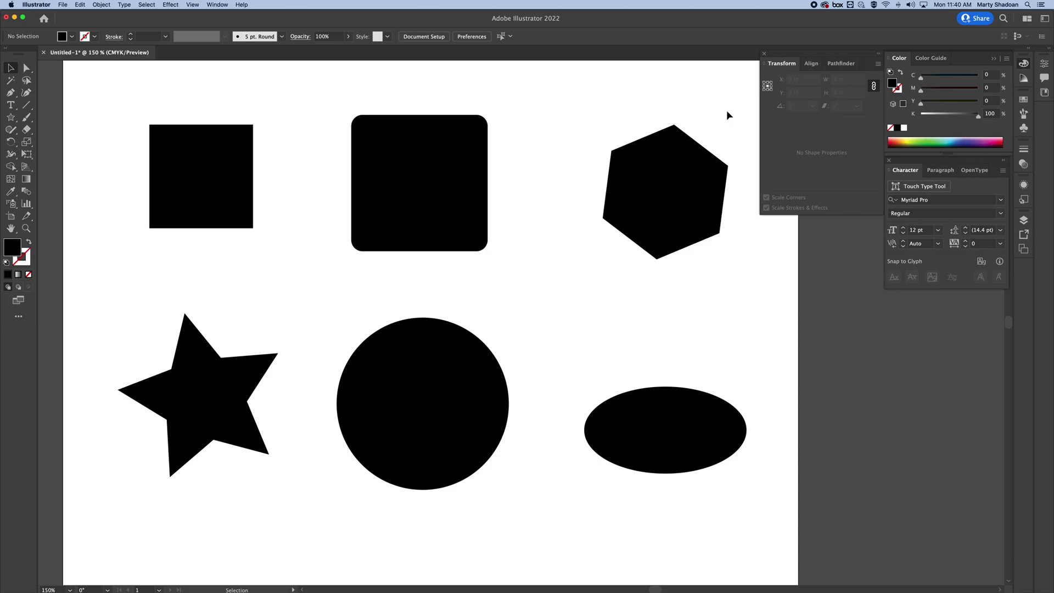
# Delete the rounded rectangle, hexagon, circle, ellipse, star and square to clear the artboard.
pyautogui.moveTo(727, 111); pyautogui.dragTo(417, 498)
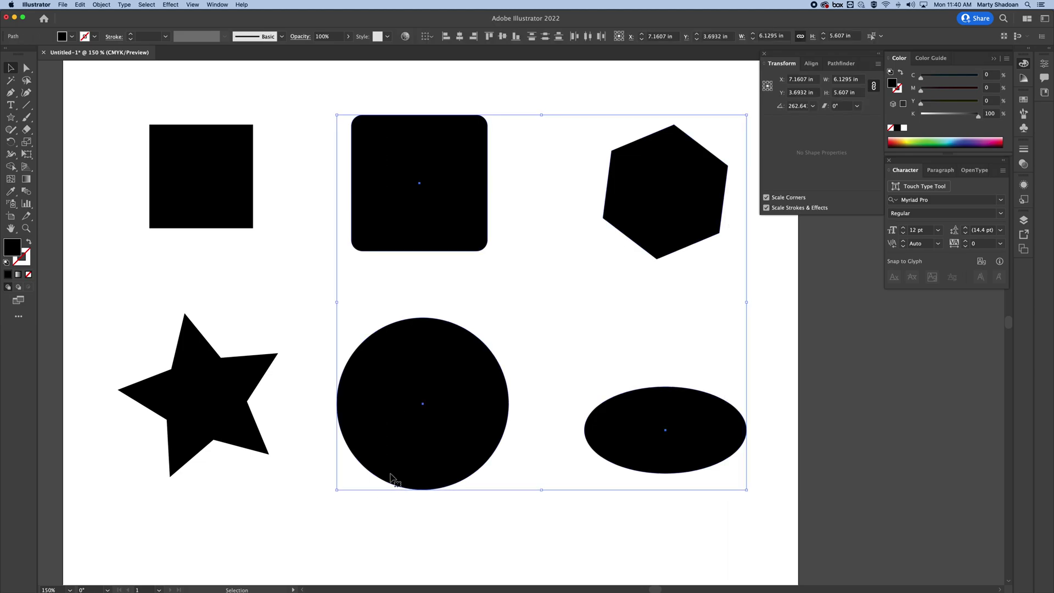
pyautogui.press('Delete')
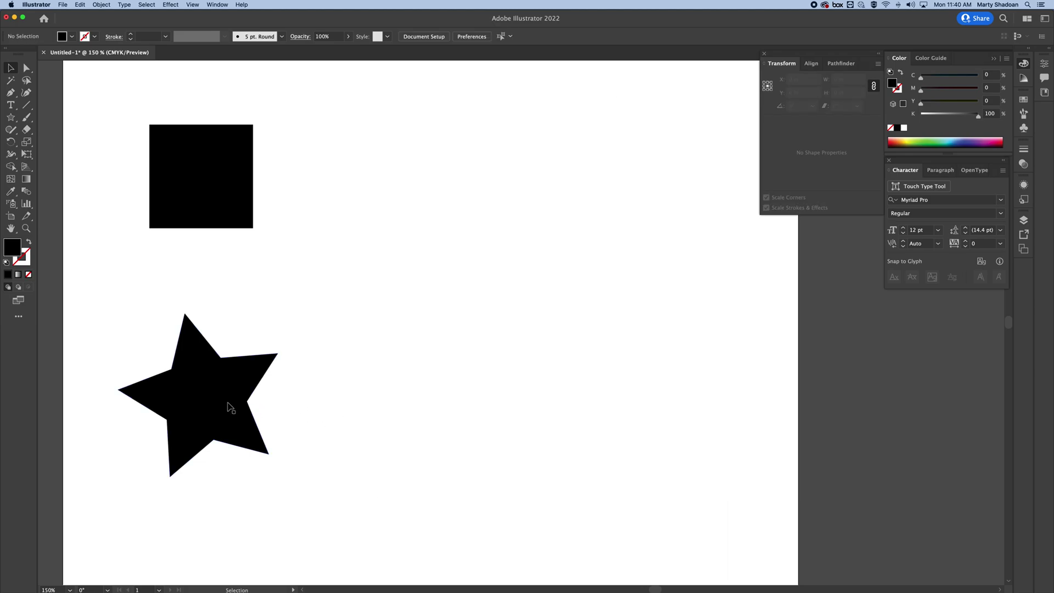
pyautogui.click(230, 408)
pyautogui.press('Delete')
pyautogui.click(220, 189)
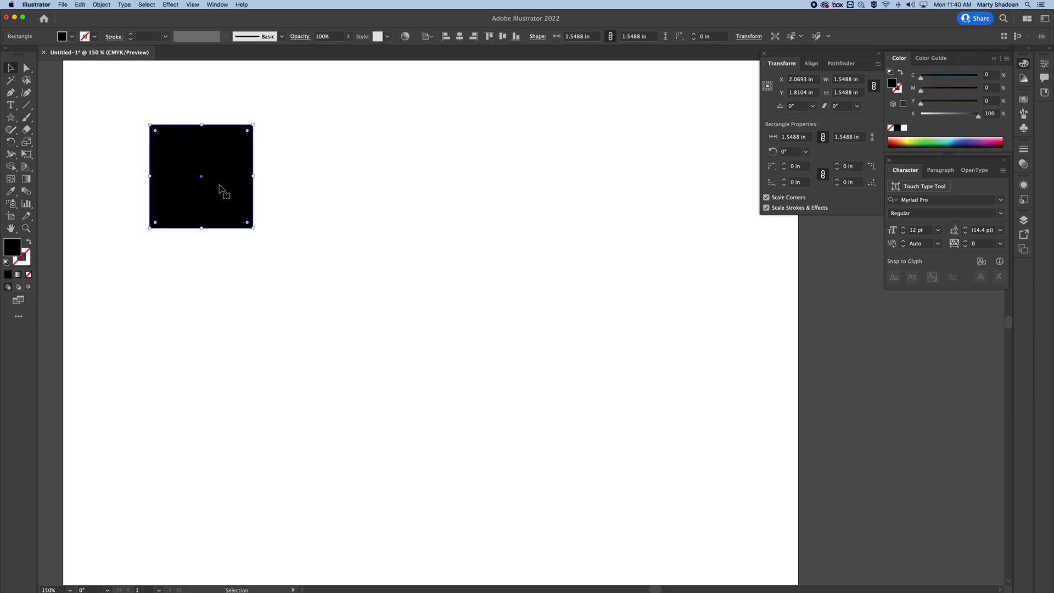
pyautogui.press('Delete')
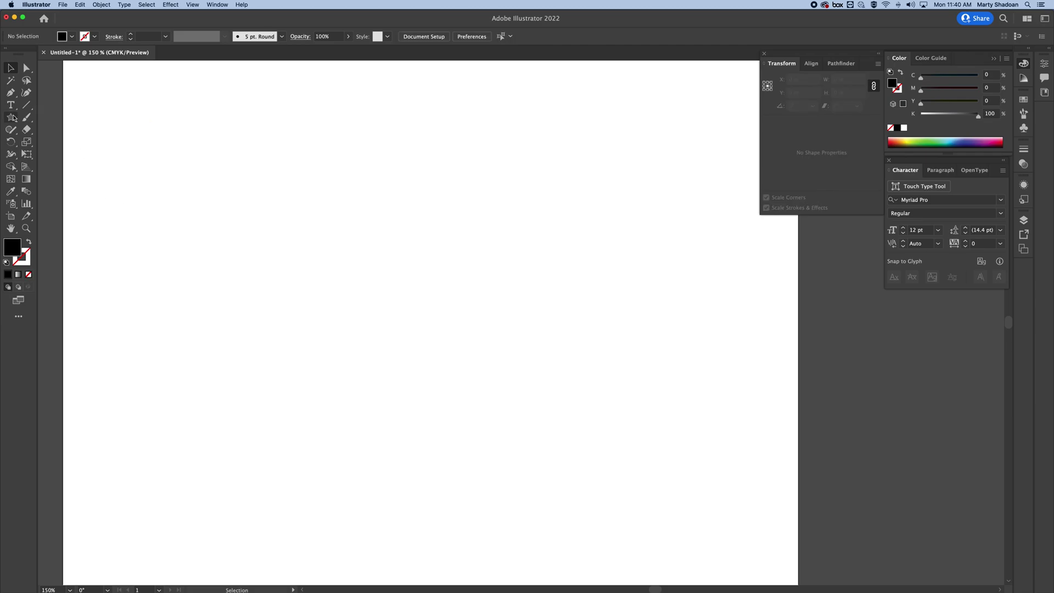
pyautogui.moveTo(12, 118); pyautogui.dragTo(45, 115)
pyautogui.moveTo(167, 139); pyautogui.dragTo(377, 340)
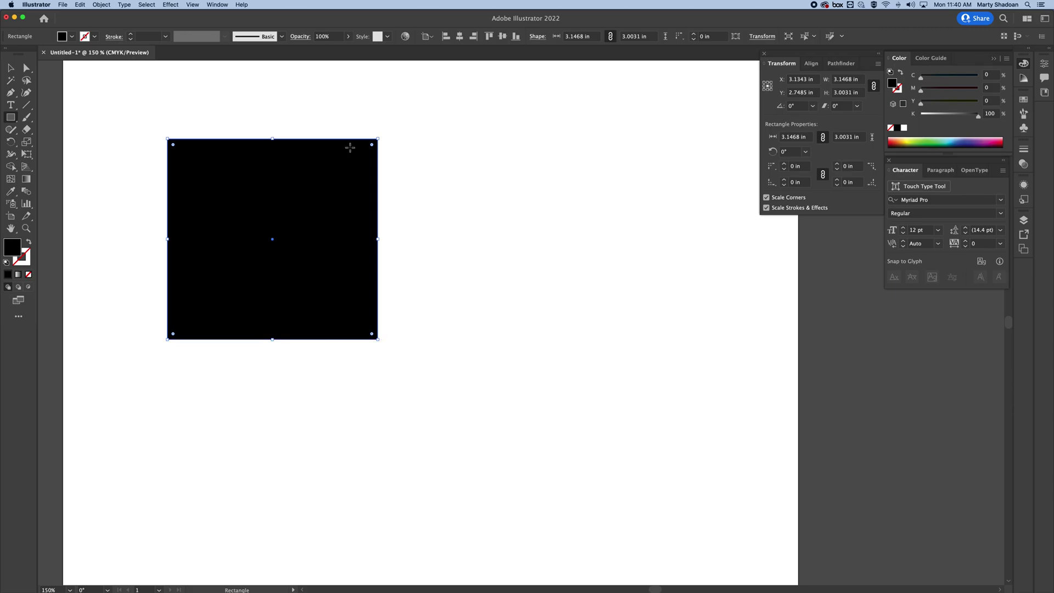
pyautogui.moveTo(464, 149); pyautogui.dragTo(641, 216)
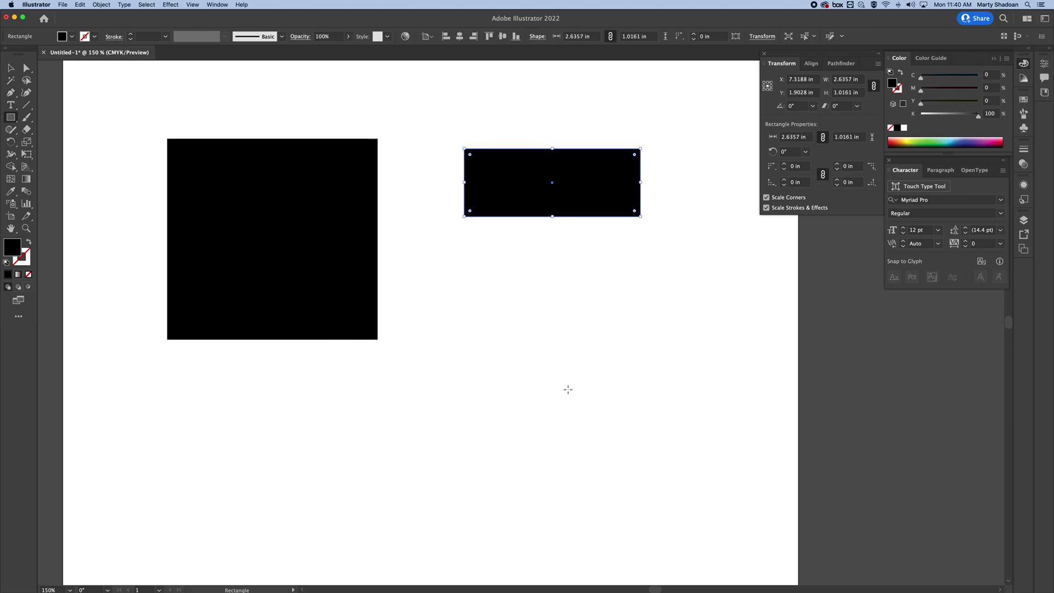
pyautogui.press('v')
pyautogui.moveTo(603, 124); pyautogui.dragTo(283, 287)
pyautogui.press('Delete')
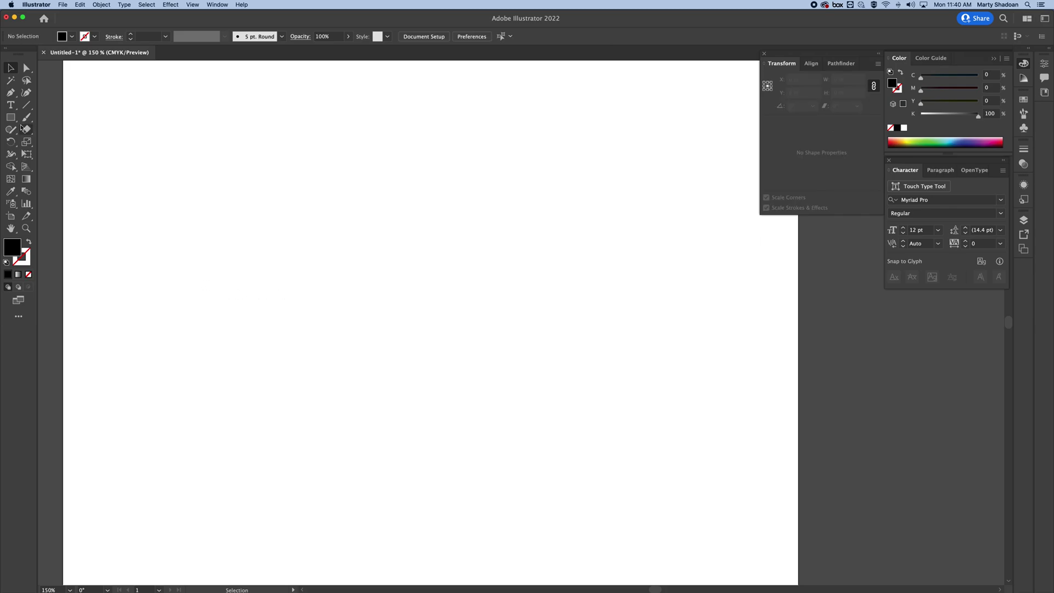
pyautogui.click(10, 117)
pyautogui.moveTo(226, 153); pyautogui.dragTo(428, 353)
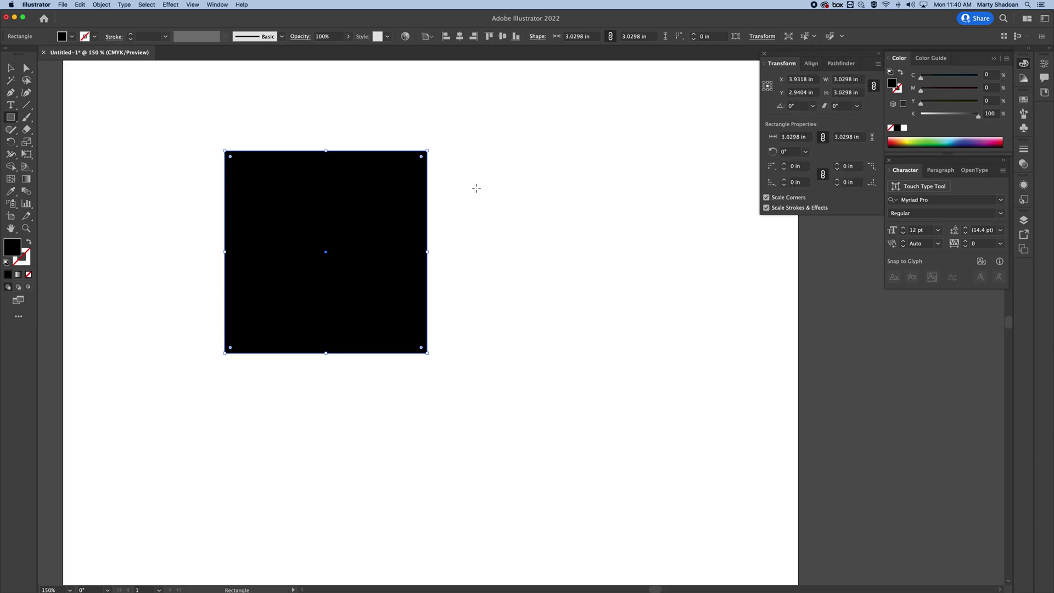
pyautogui.moveTo(474, 177)
pyautogui.mouseDown()
pyautogui.moveTo(516, 229)
pyautogui.moveTo(627, 284)
pyautogui.mouseUp()
pyautogui.press('v')
pyautogui.moveTo(675, 147); pyautogui.dragTo(276, 304)
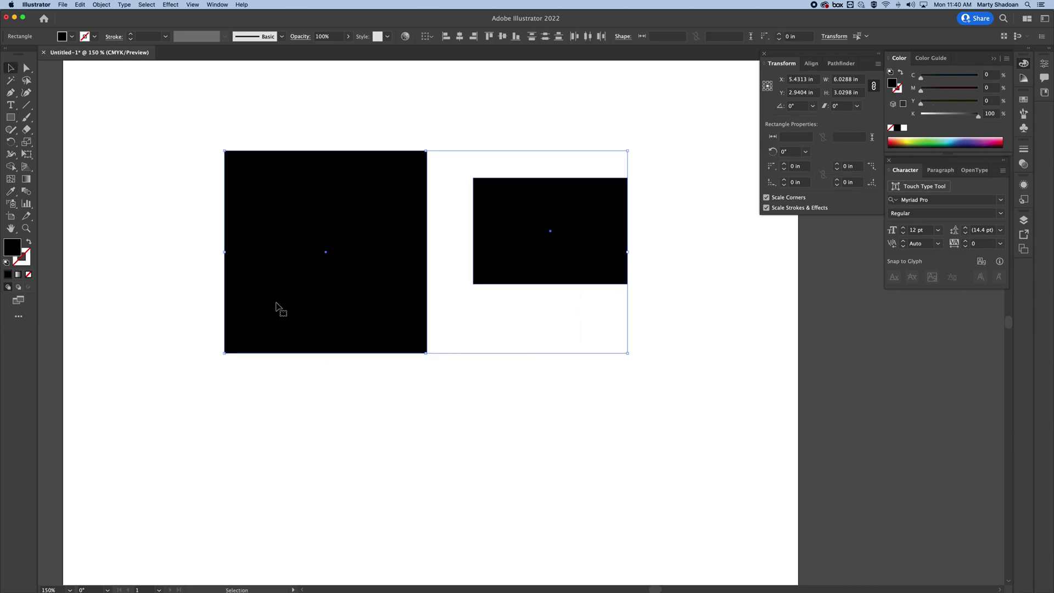
pyautogui.press('Delete')
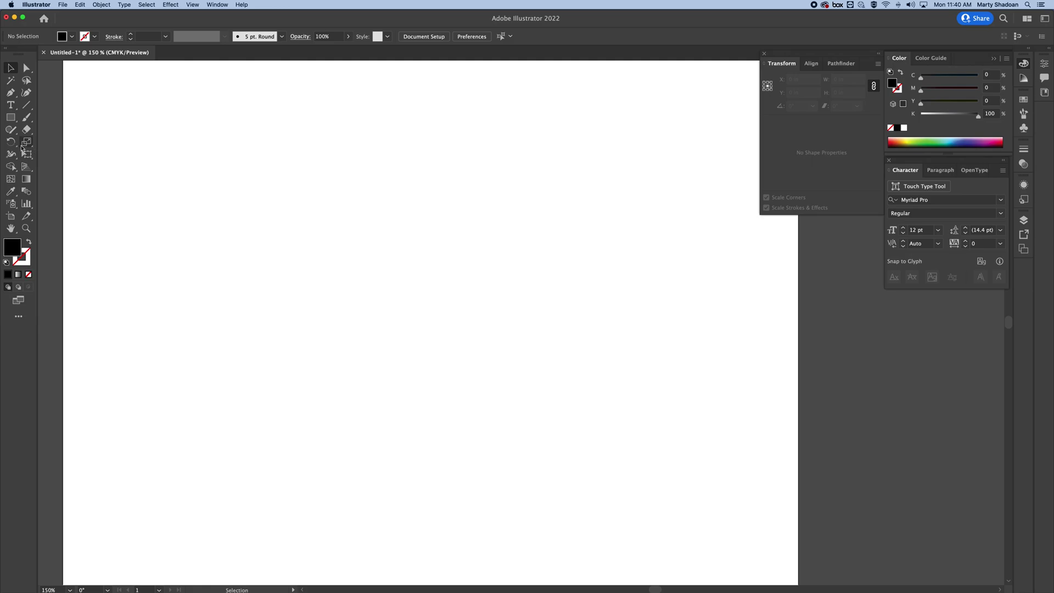
# Draw a rectangle at exactly 2 in width and 2 in height using the Rectangle dialog.
pyautogui.click(11, 117)
pyautogui.click(349, 233)
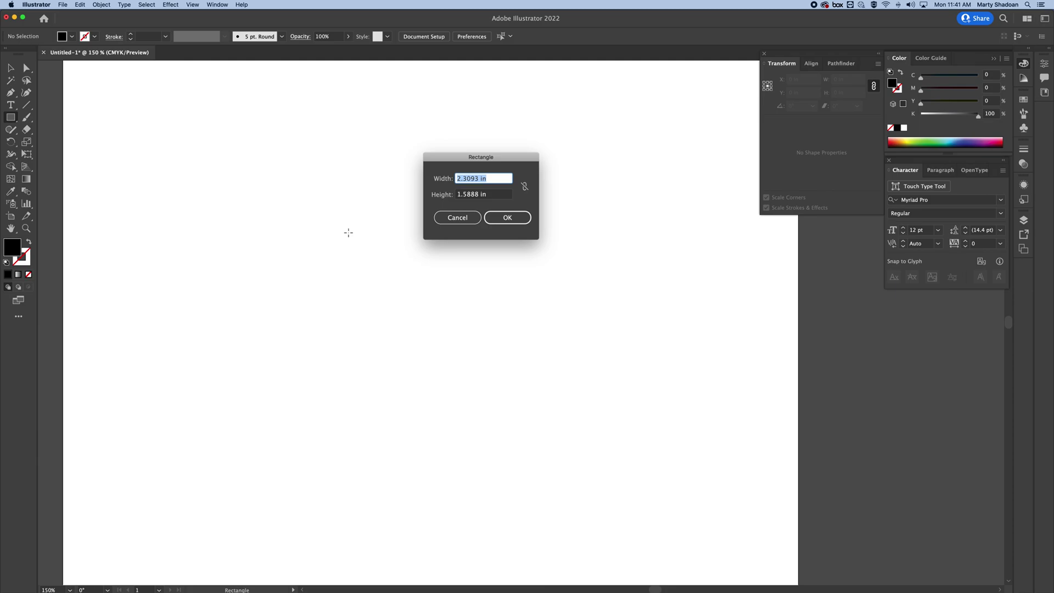
pyautogui.write('2')
pyautogui.press('Tab')
pyautogui.write('2')
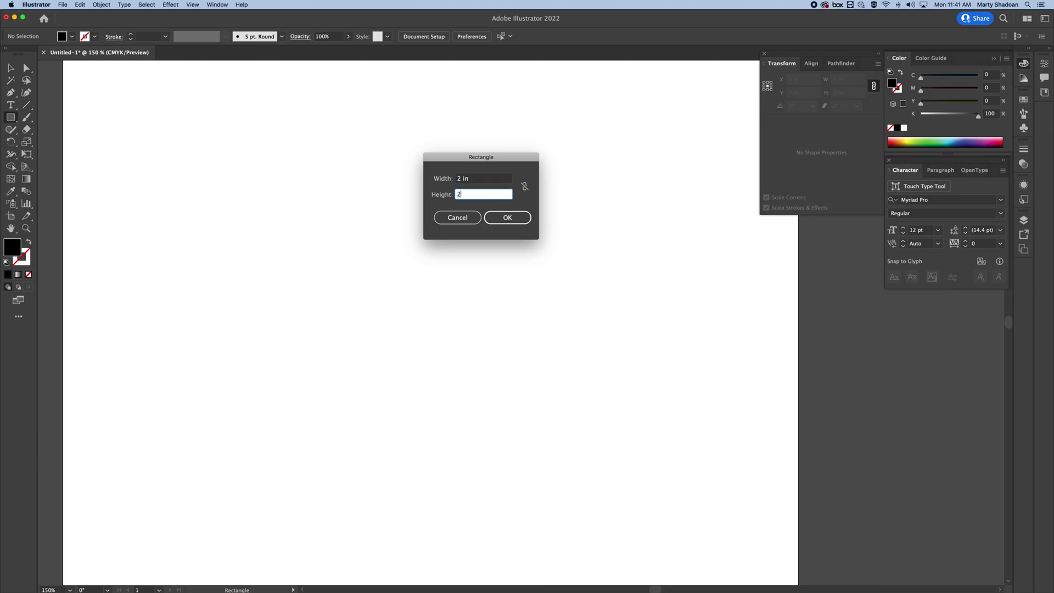
pyautogui.press('Return')
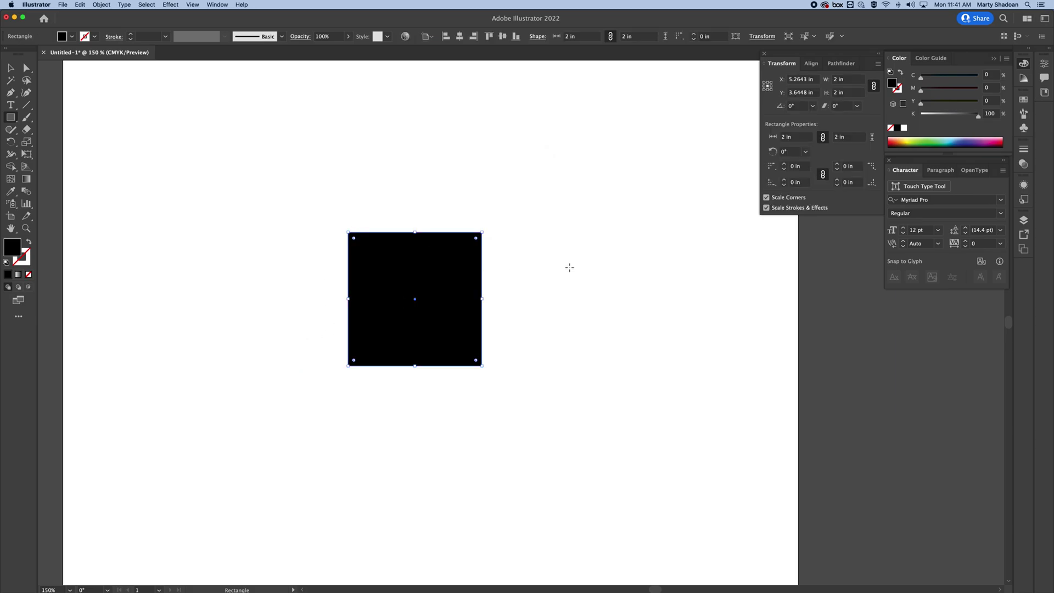
# Resize the square proportionally to 2.5 in wide in the Transform panel.
pyautogui.press('v')
pyautogui.click(522, 275)
pyautogui.click(442, 278)
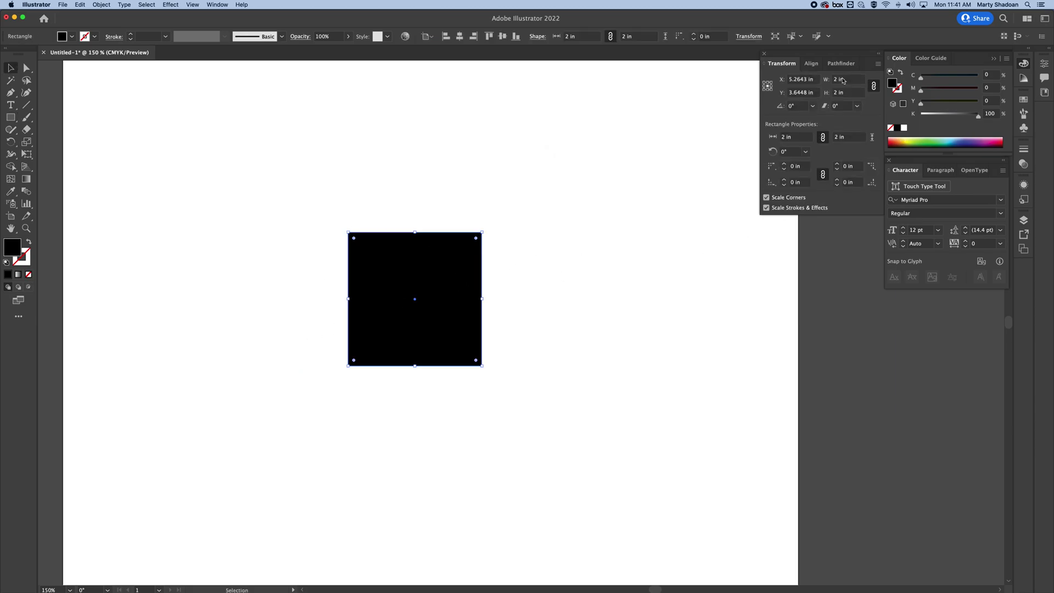
pyautogui.click(847, 80)
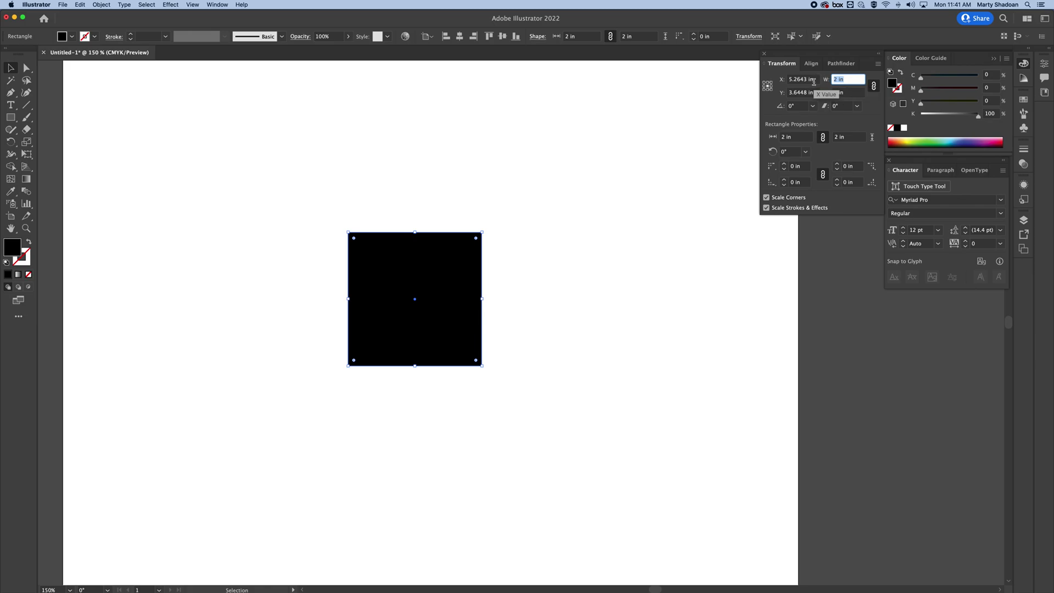
pyautogui.write('2.5')
pyautogui.press('Return')
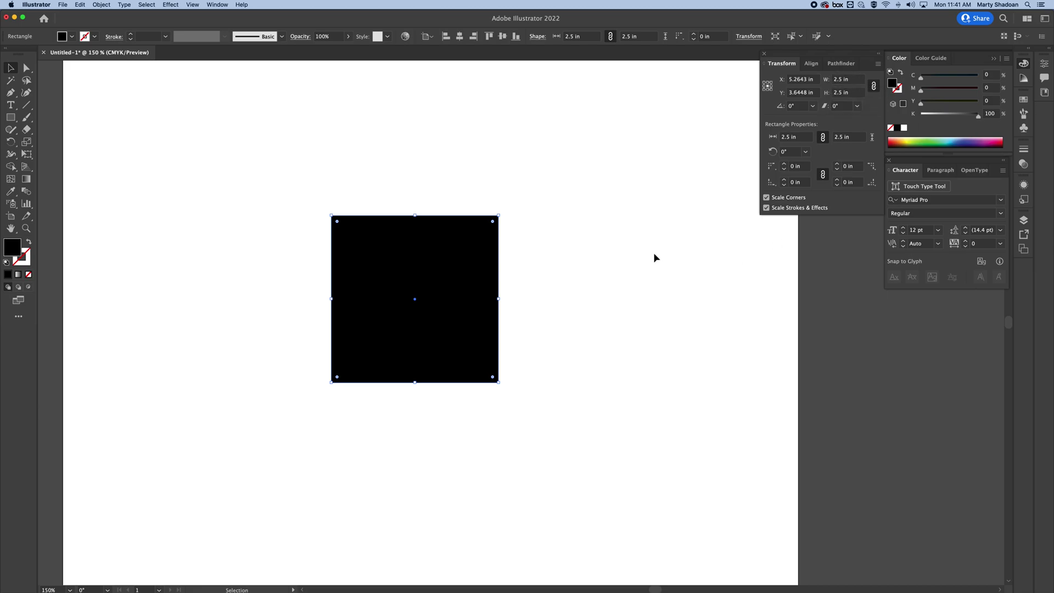
# Try an unlinked 3 in height, undo it, relink proportions, and move the square up-left.
pyautogui.click(602, 231)
pyautogui.click(468, 266)
pyautogui.click(874, 86)
pyautogui.click(856, 93)
pyautogui.write('3')
pyautogui.press('Return')
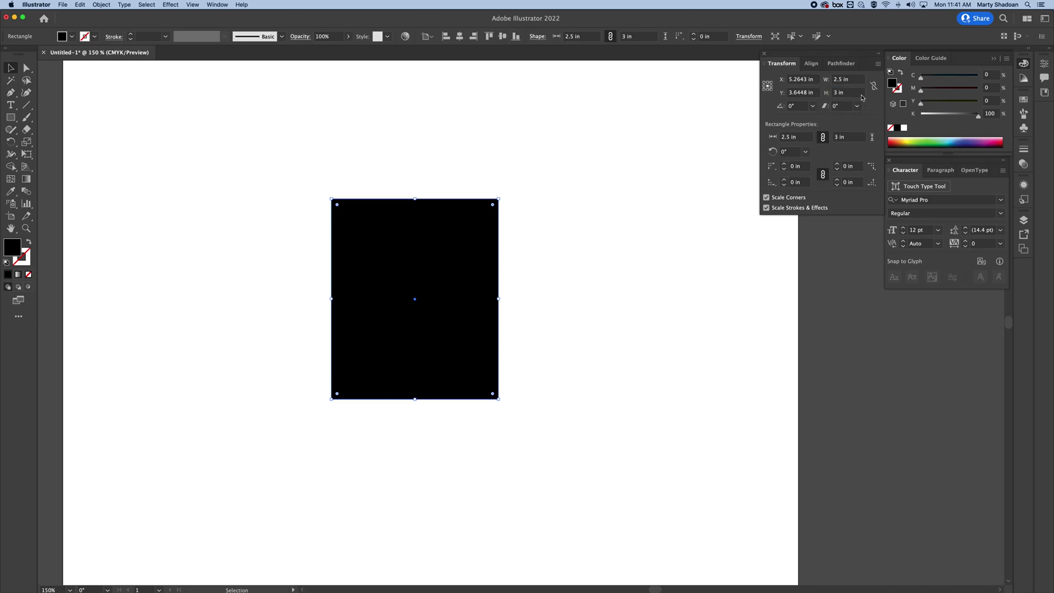
pyautogui.press('super+z')
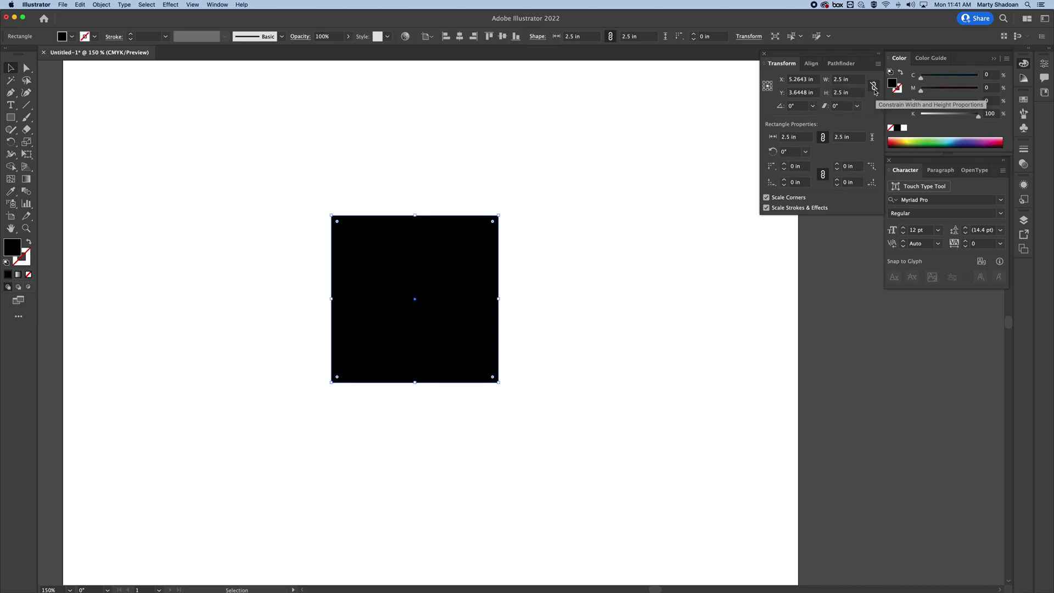
pyautogui.click(874, 86)
pyautogui.moveTo(442, 258); pyautogui.dragTo(296, 208)
pyautogui.click(10, 117)
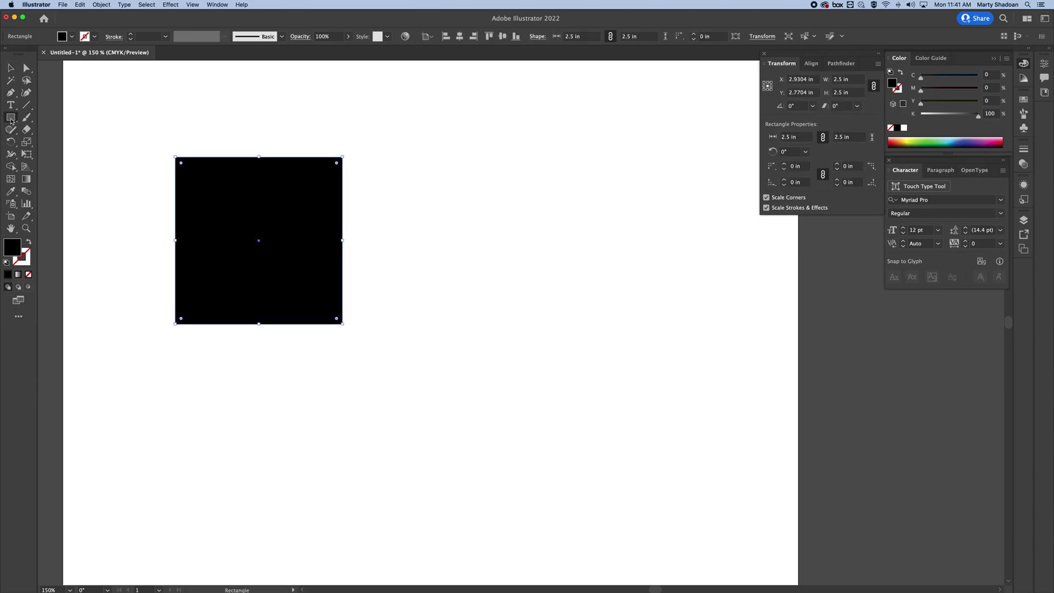
# Draw an ellipse and a circle, delete the ellipse, and move the circle beside the square.
pyautogui.click(66, 144)
pyautogui.moveTo(433, 184); pyautogui.dragTo(683, 270)
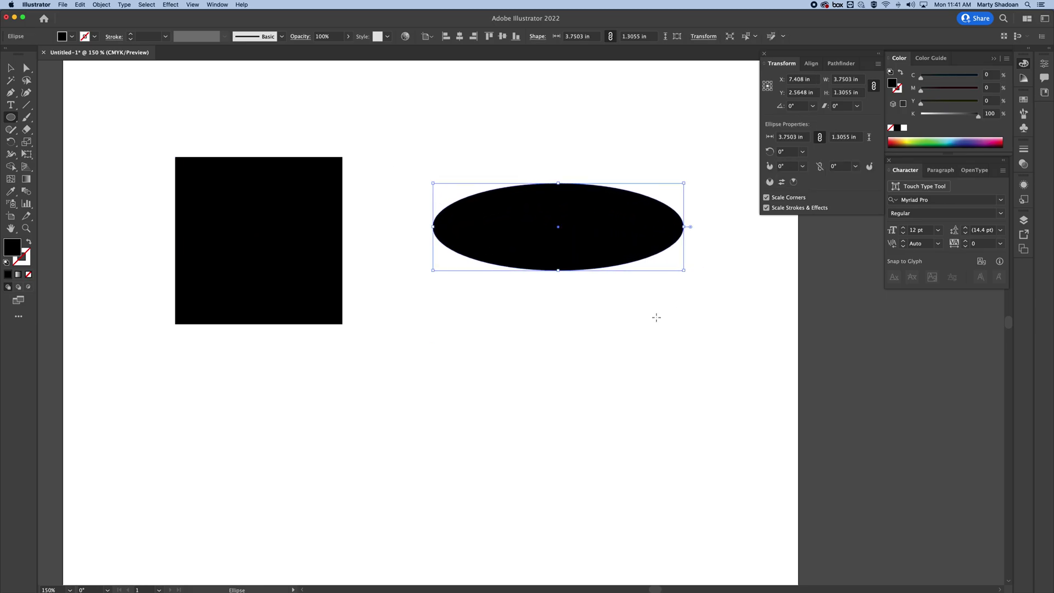
pyautogui.moveTo(471, 336)
pyautogui.mouseDown()
pyautogui.moveTo(687, 464)
pyautogui.moveTo(709, 466)
pyautogui.mouseUp()
pyautogui.press('v')
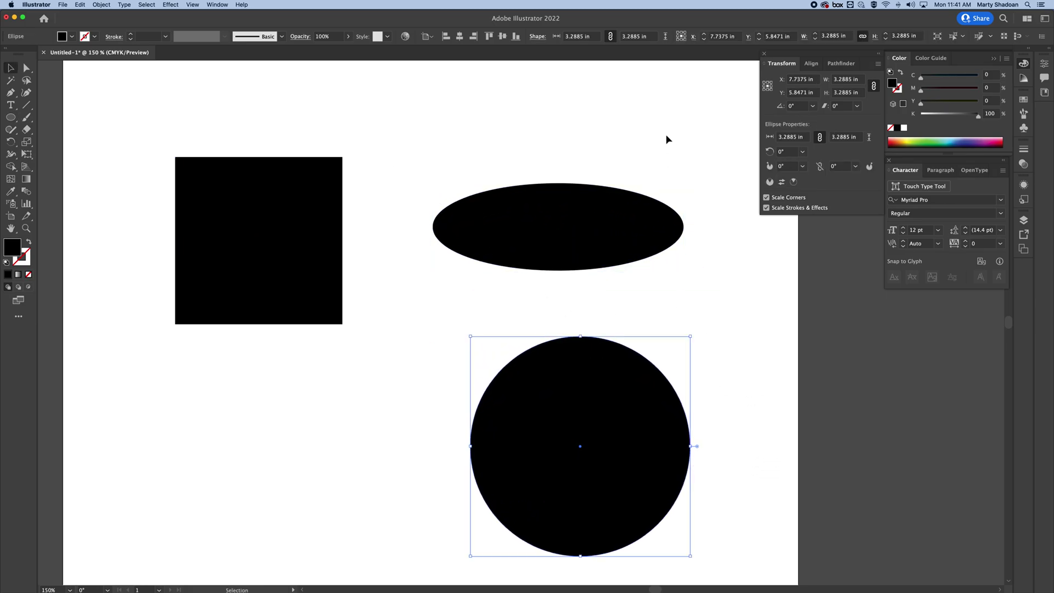
pyautogui.click(608, 229)
pyautogui.press('Delete')
pyautogui.moveTo(585, 402); pyautogui.dragTo(510, 208)
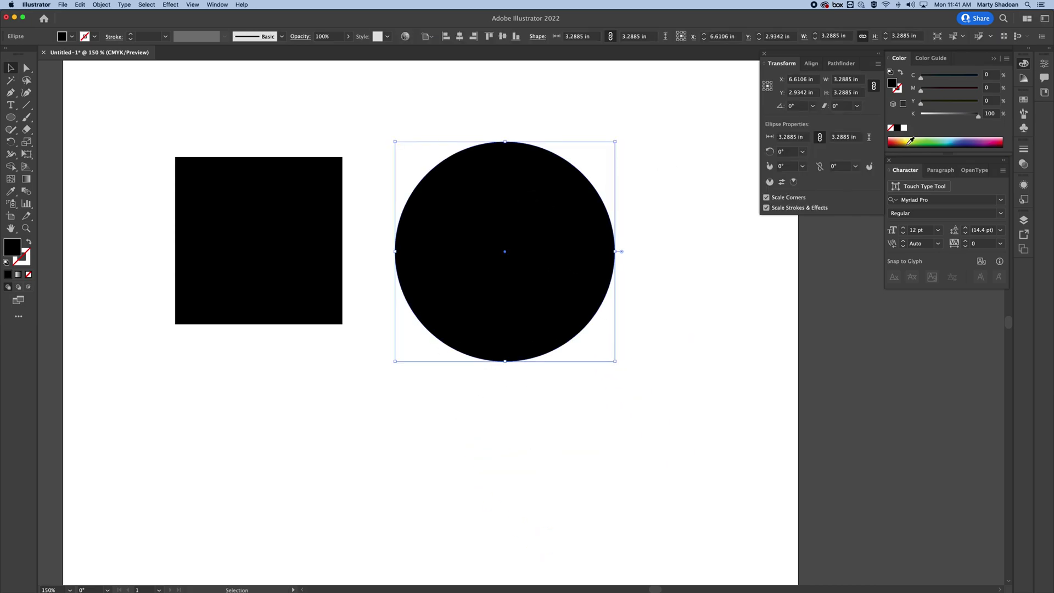
# Set the circle's width to 4 in, shift it right, and select both shapes.
pyautogui.click(859, 81)
pyautogui.write('4')
pyautogui.press('Return')
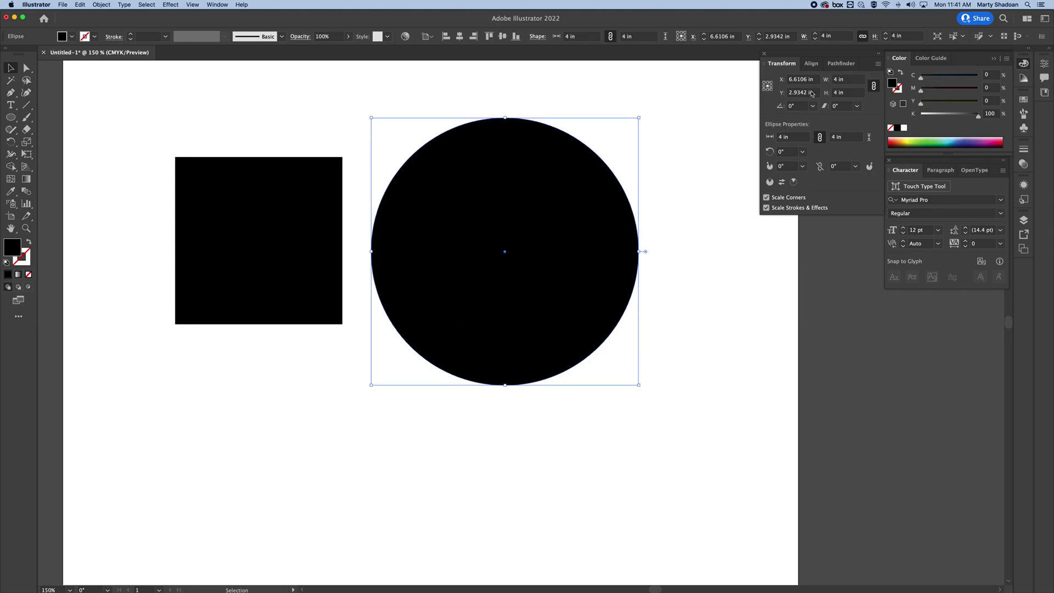
pyautogui.click(711, 296)
pyautogui.click(545, 212)
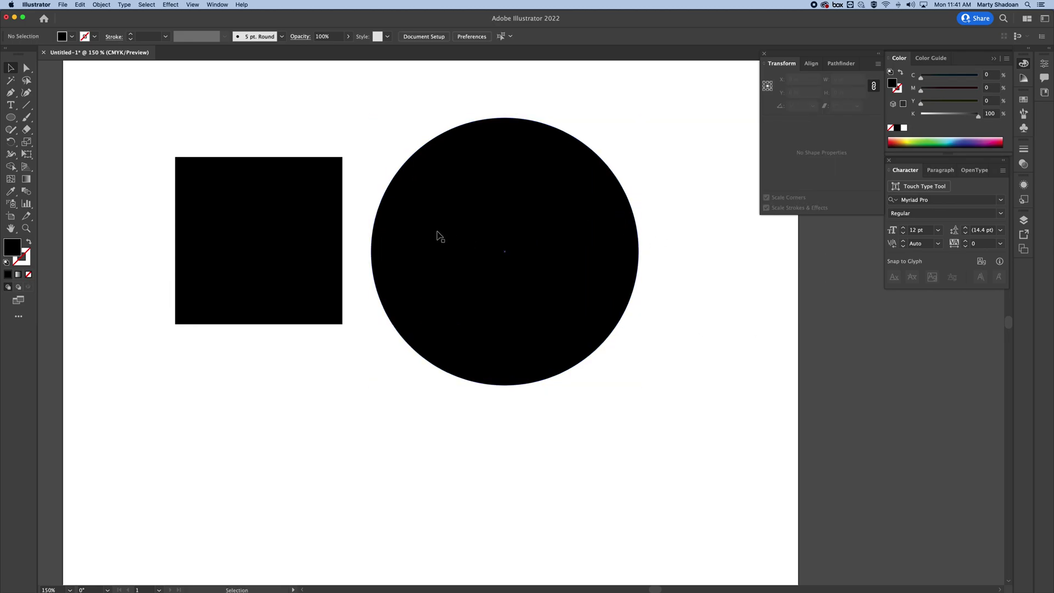
pyautogui.moveTo(437, 233); pyautogui.dragTo(533, 205)
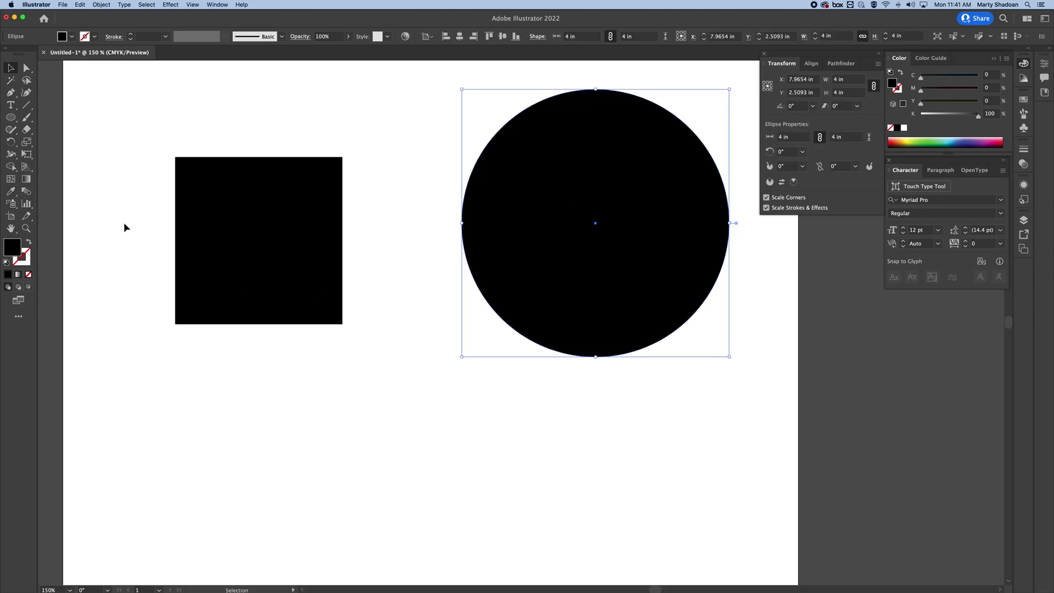
pyautogui.moveTo(270, 132); pyautogui.dragTo(591, 243)
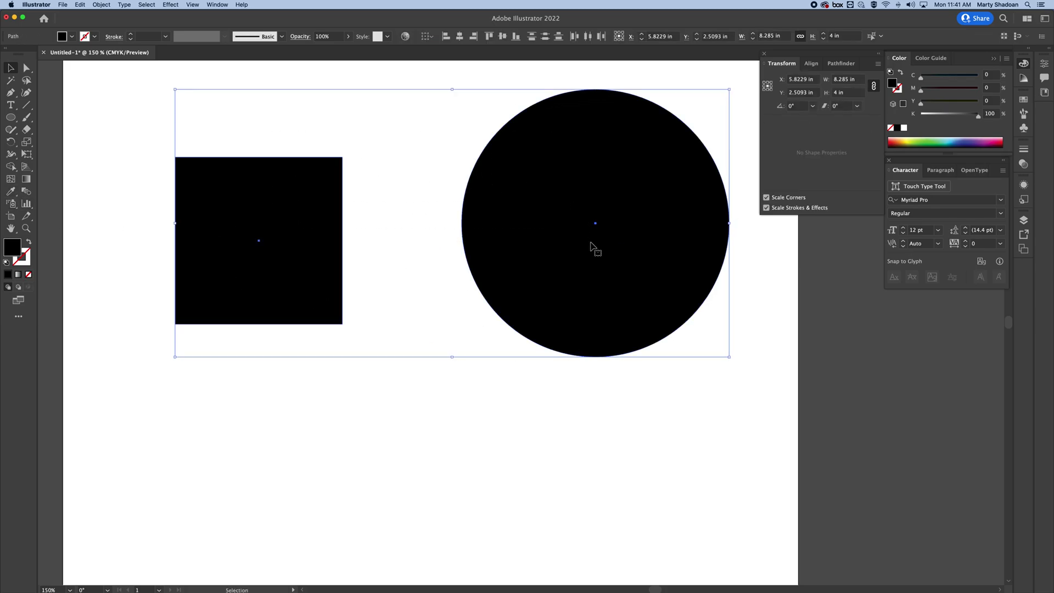
# Pick the Star tool, draw a rough star below the square, and delete it.
pyautogui.click(12, 118)
pyautogui.click(13, 119)
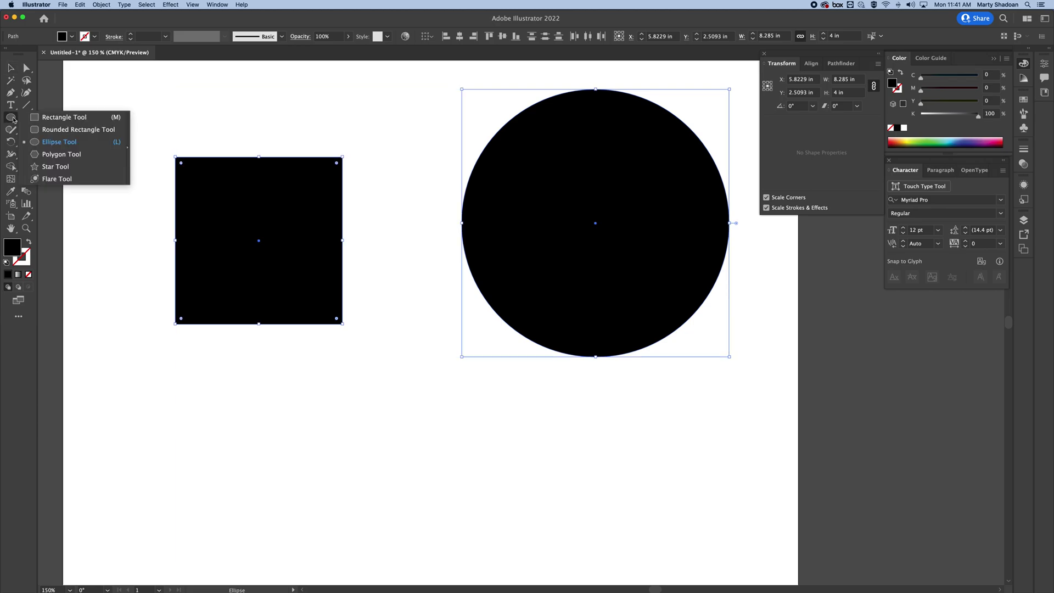
pyautogui.click(50, 167)
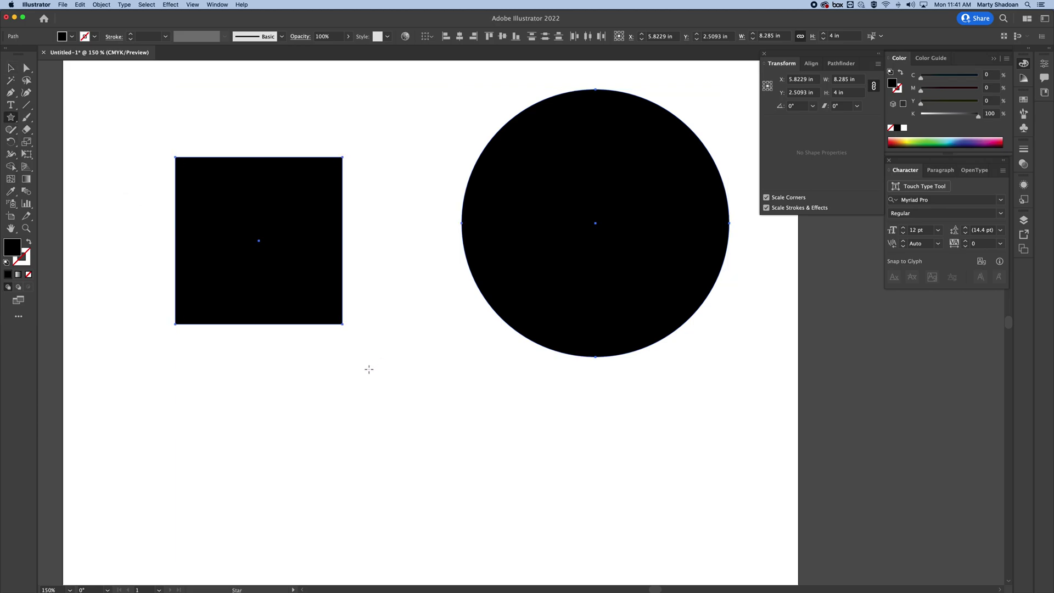
pyautogui.moveTo(397, 380); pyautogui.dragTo(486, 434)
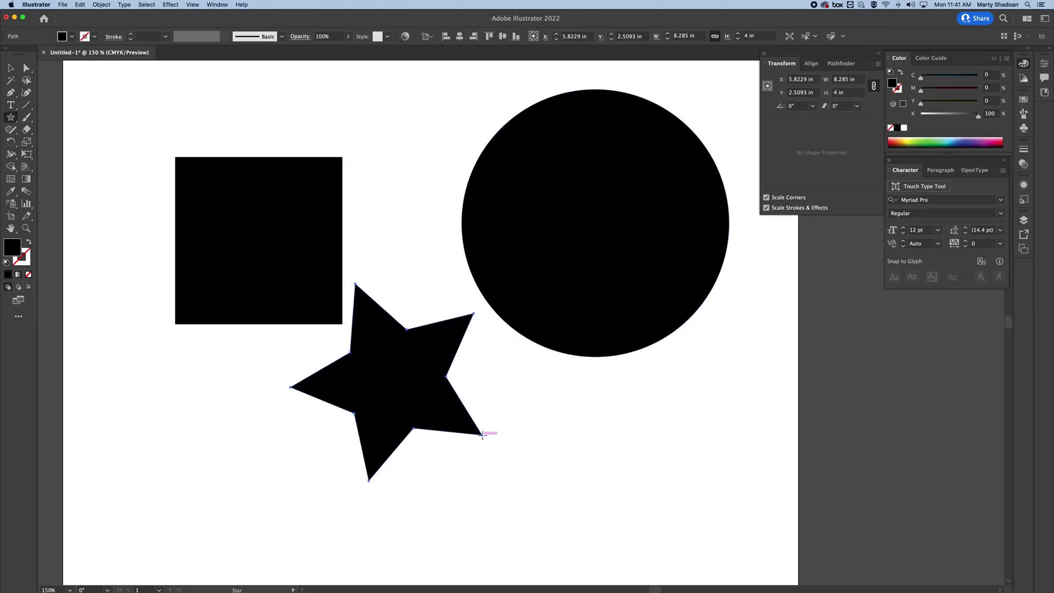
pyautogui.press('Delete')
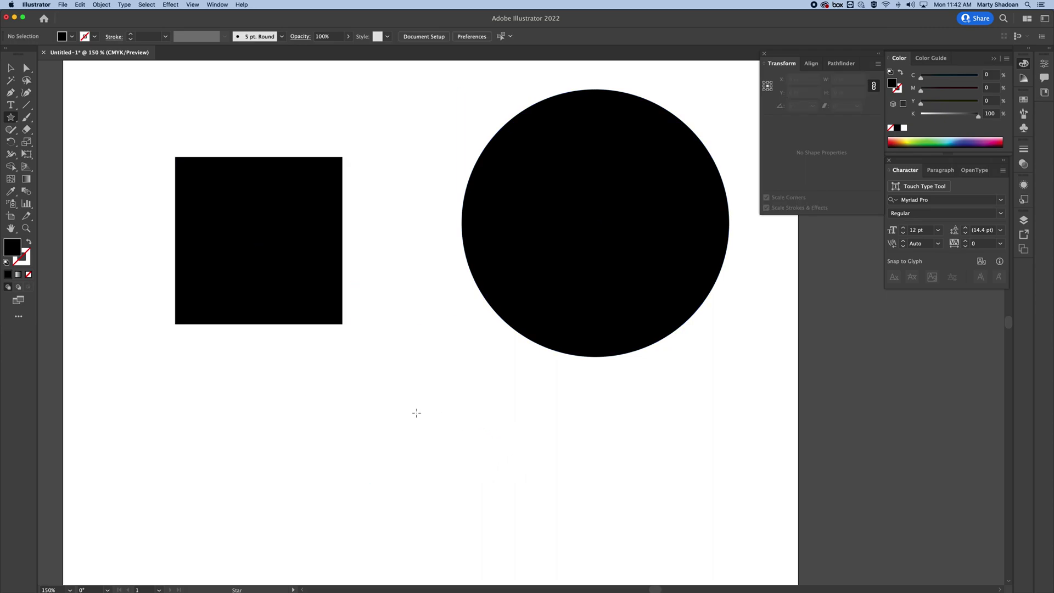
# Create a star with Radius 1 of 2 in, Radius 2 of 0.5 in and 8 points.
pyautogui.click(417, 413)
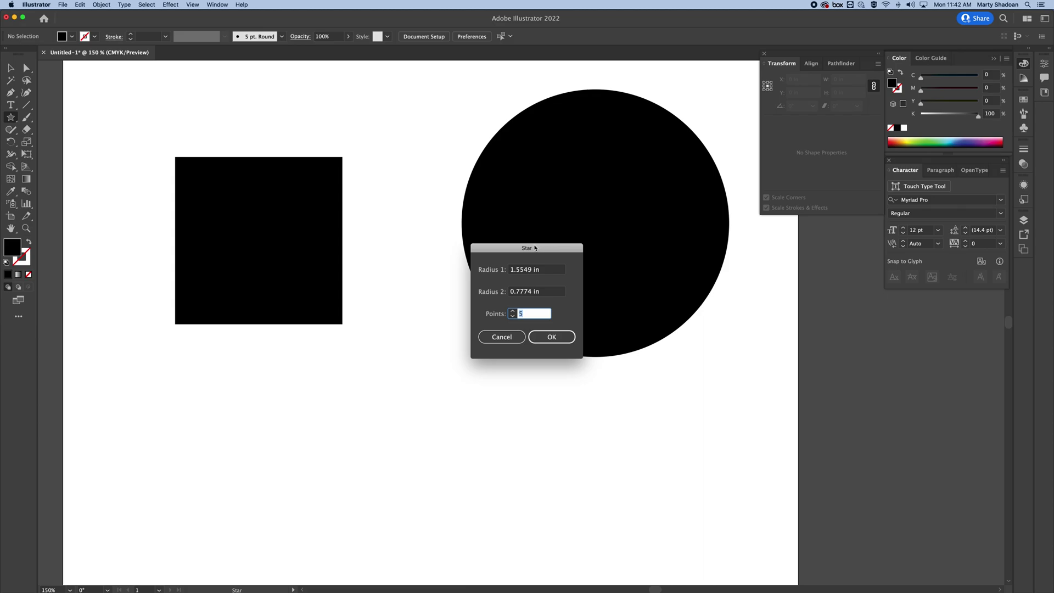
pyautogui.moveTo(535, 247); pyautogui.dragTo(399, 126)
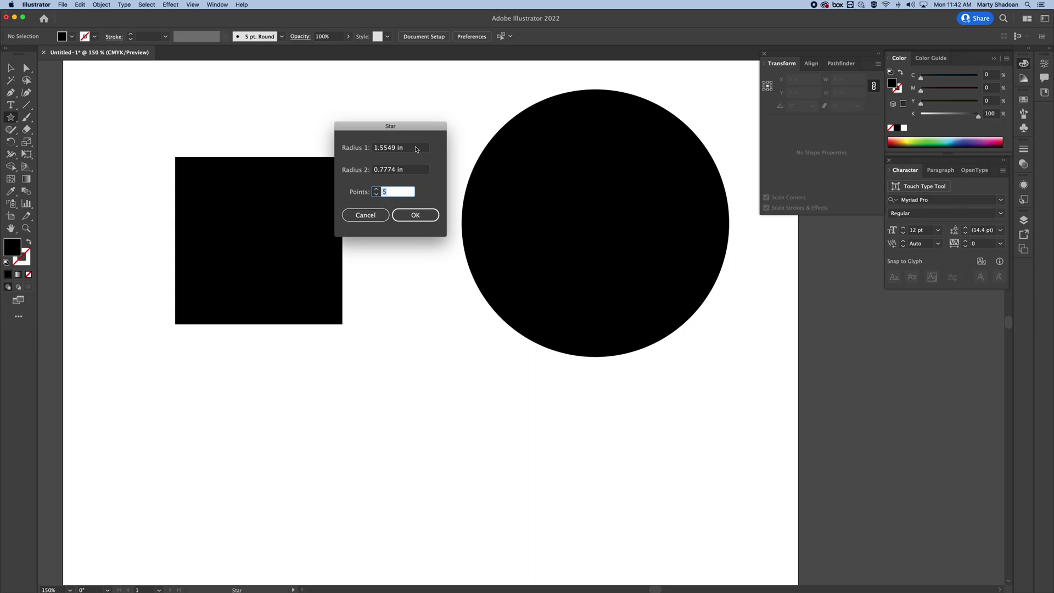
pyautogui.press('Tab')
pyautogui.write('2')
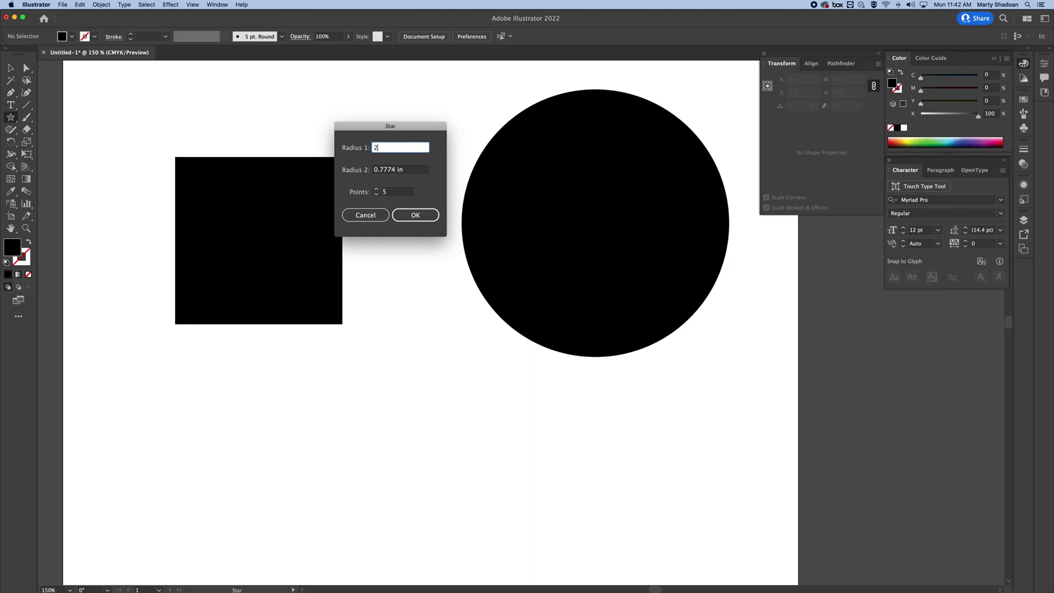
pyautogui.press('Tab')
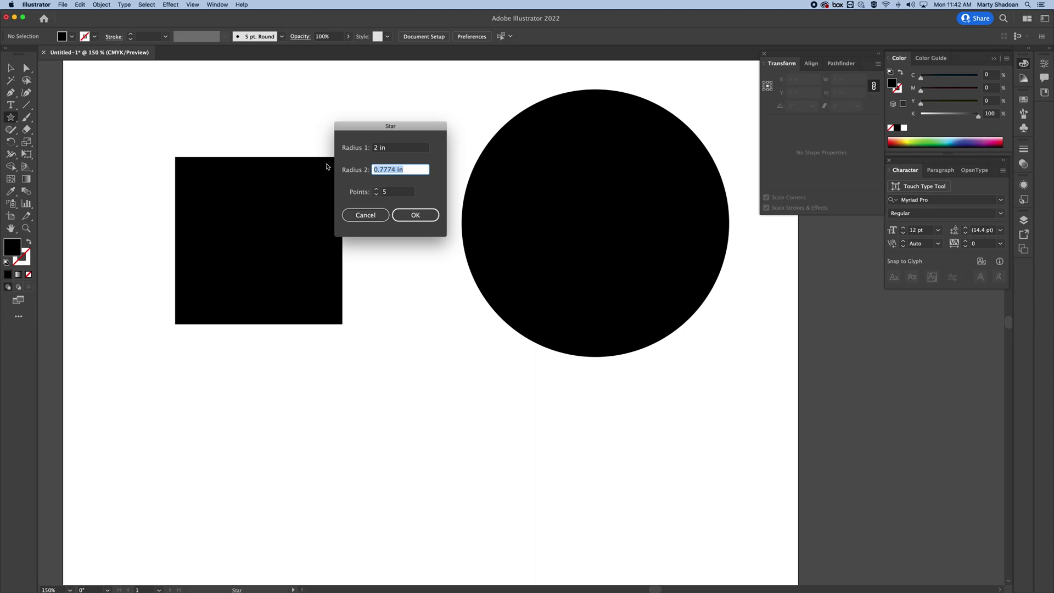
pyautogui.write('.5')
pyautogui.press('Tab')
pyautogui.write('6')
pyautogui.click(423, 213)
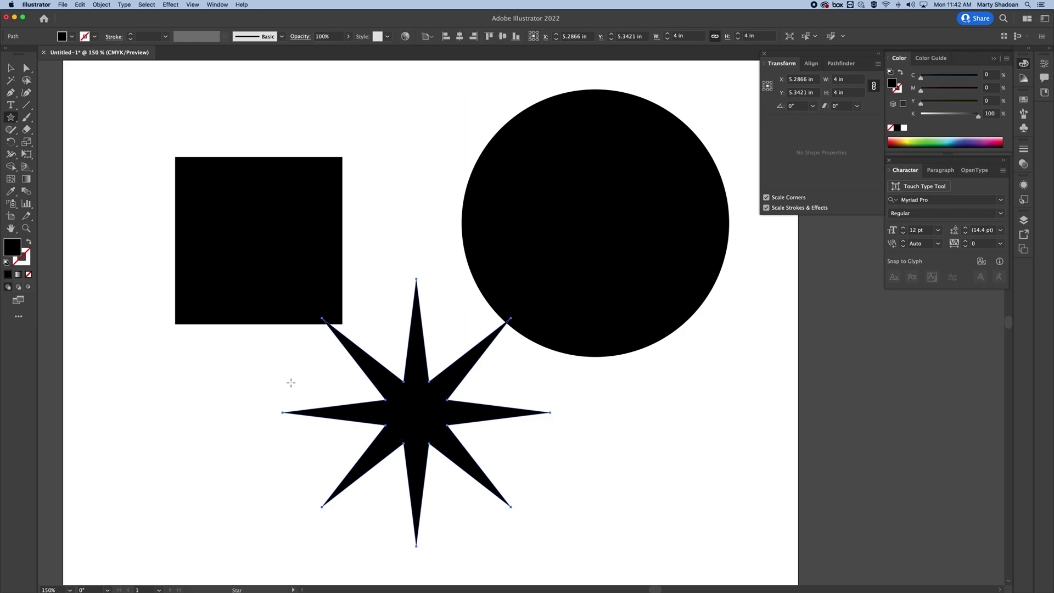
pyautogui.hscroll(-10, 291, 382)
pyautogui.hscroll(10, 691, 194)
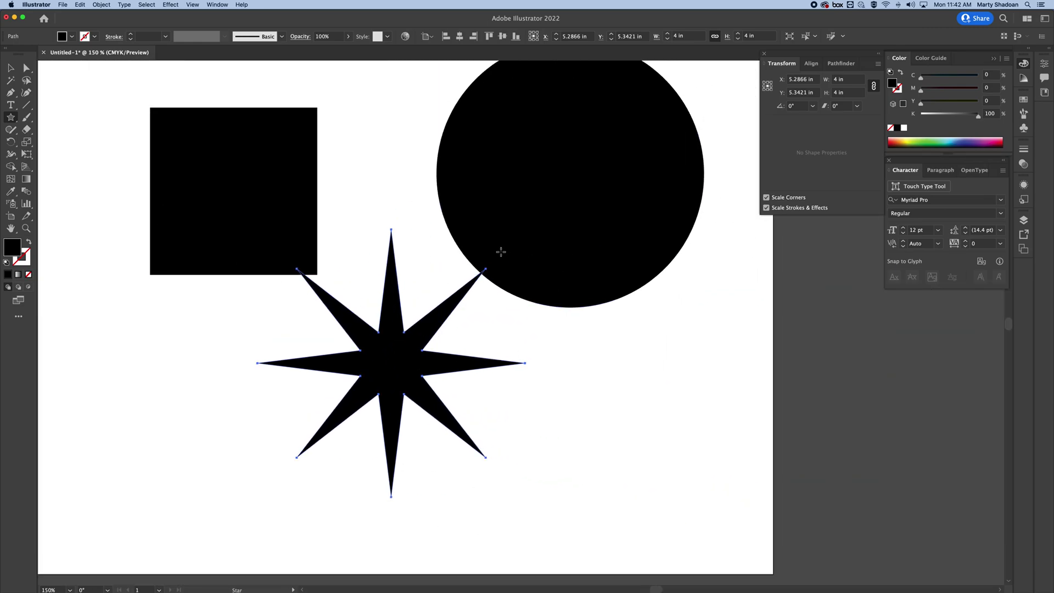
# Nudge the eight-point star down-left and select its top inner anchor points.
pyautogui.press('v')
pyautogui.click(511, 324)
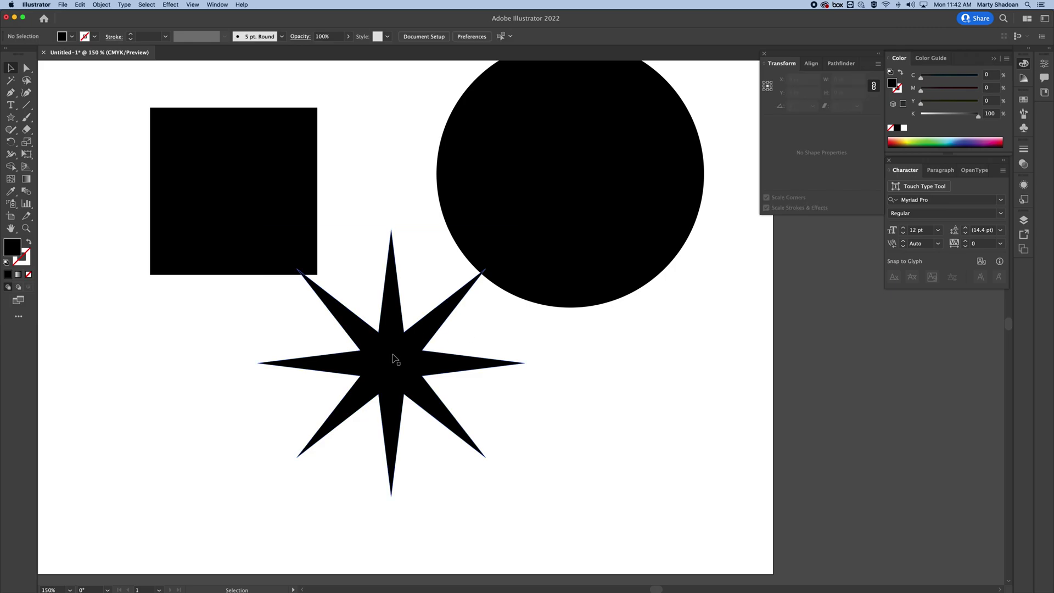
pyautogui.moveTo(405, 344); pyautogui.dragTo(391, 377)
pyautogui.press('a')
pyautogui.moveTo(327, 397); pyautogui.dragTo(396, 306)
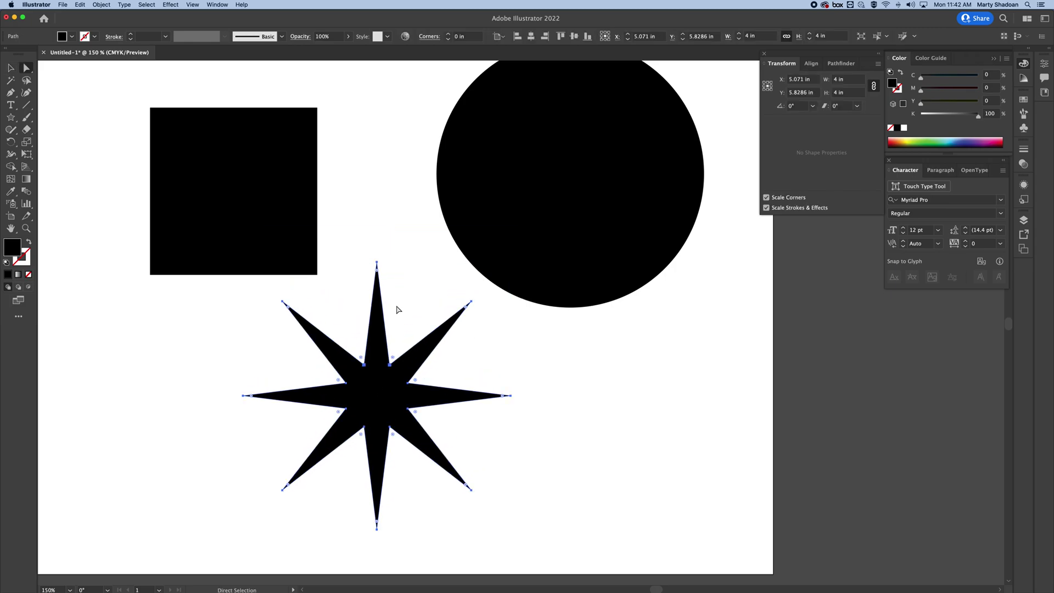
pyautogui.press('v')
pyautogui.press('a')
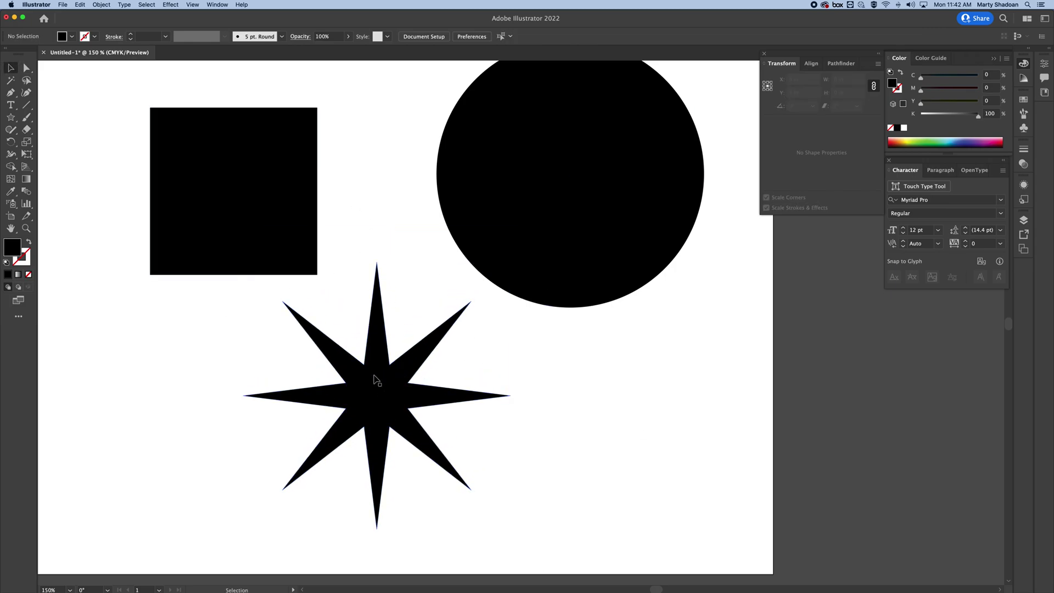
pyautogui.press('v')
# Create a three-point star and move it to the lower right below the circle.
pyautogui.click(11, 117)
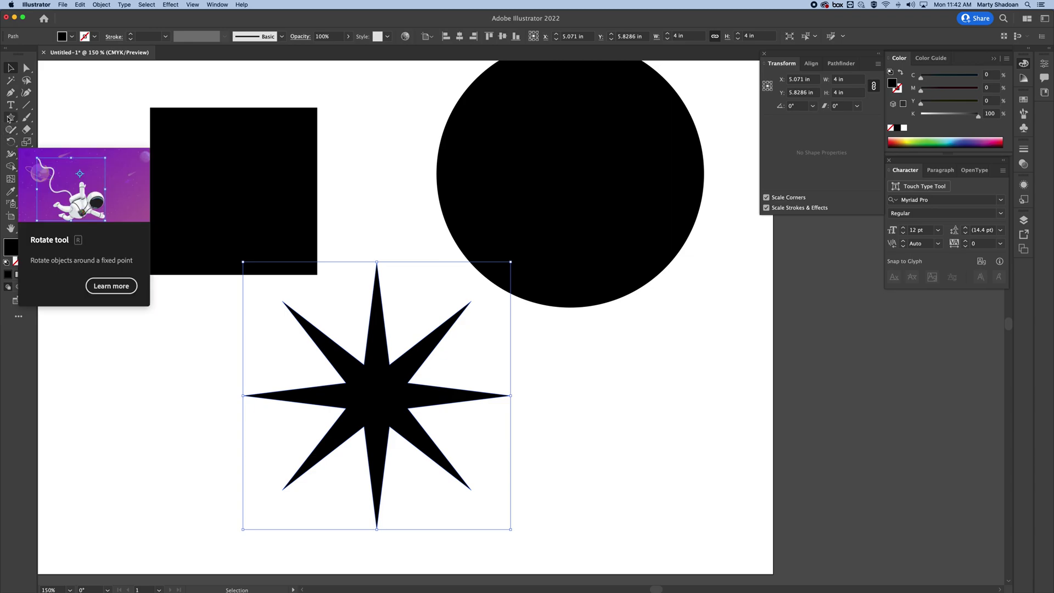
pyautogui.click(370, 188)
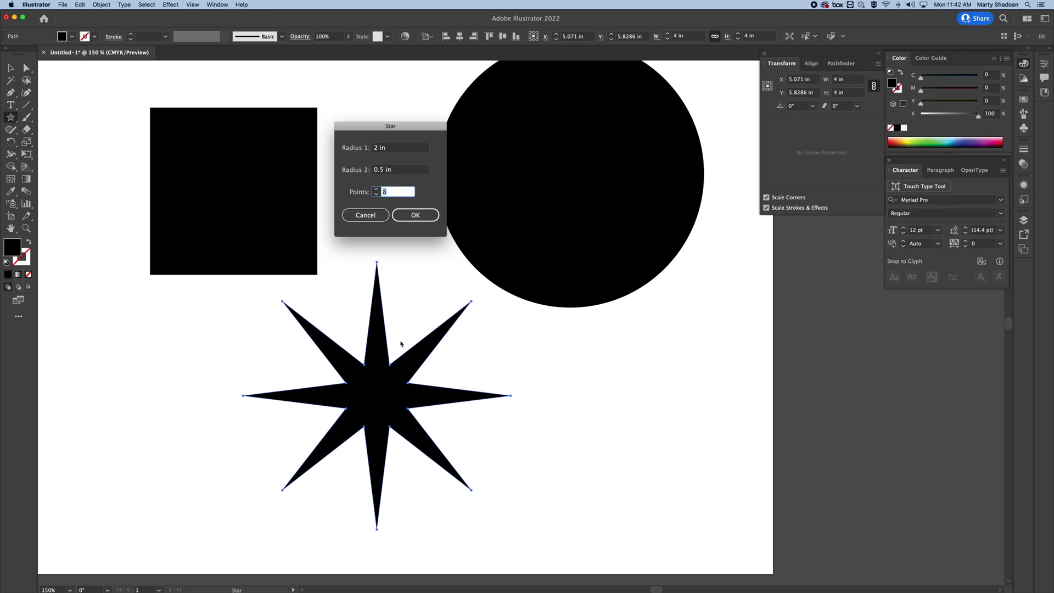
pyautogui.click(376, 195)
pyautogui.click(376, 195)
pyautogui.click(376, 195)
pyautogui.click(376, 194)
pyautogui.click(376, 195)
pyautogui.click(416, 214)
pyautogui.press('v')
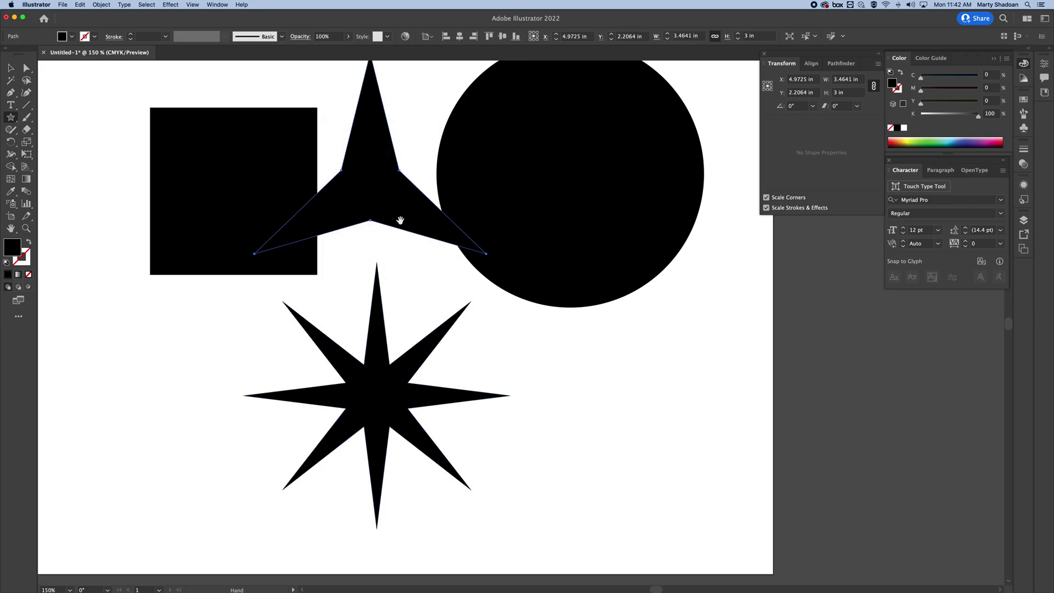
pyautogui.moveTo(397, 219); pyautogui.dragTo(692, 447)
pyautogui.click(610, 375)
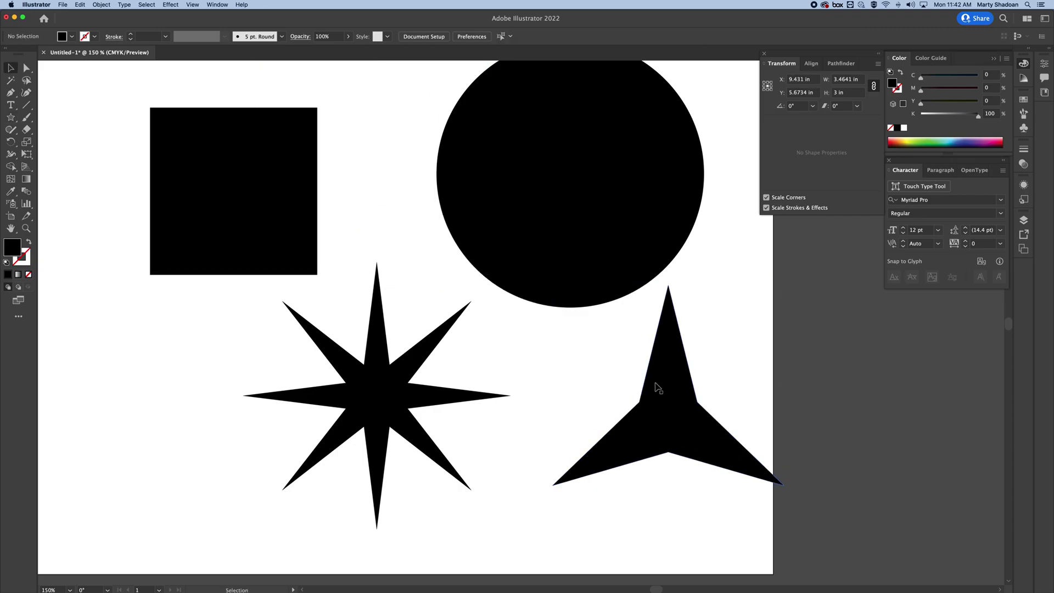
pyautogui.click(657, 387)
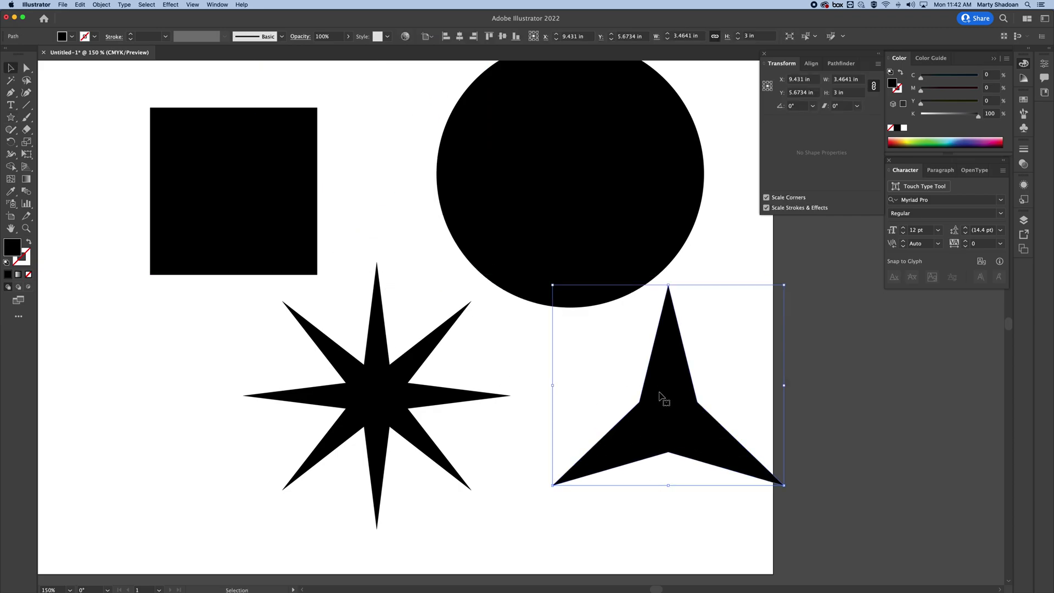
# Set the eight-point star's width to 5 in, then 6 in, in the Transform panel.
pyautogui.click(382, 405)
pyautogui.click(841, 80)
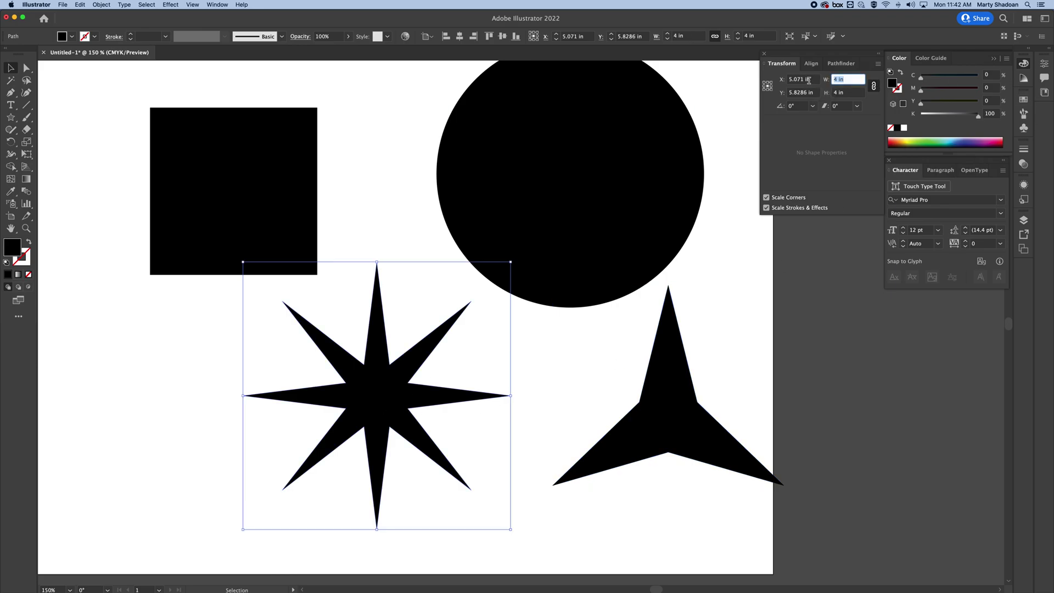
pyautogui.write('5')
pyautogui.press('Return')
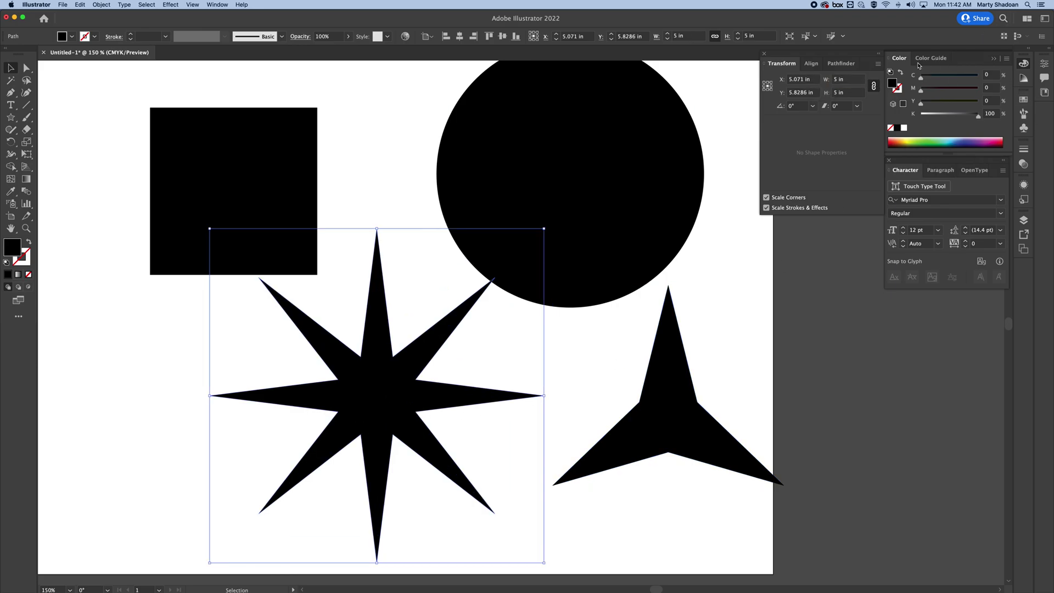
pyautogui.click(836, 78)
pyautogui.write('6')
pyautogui.press('Return')
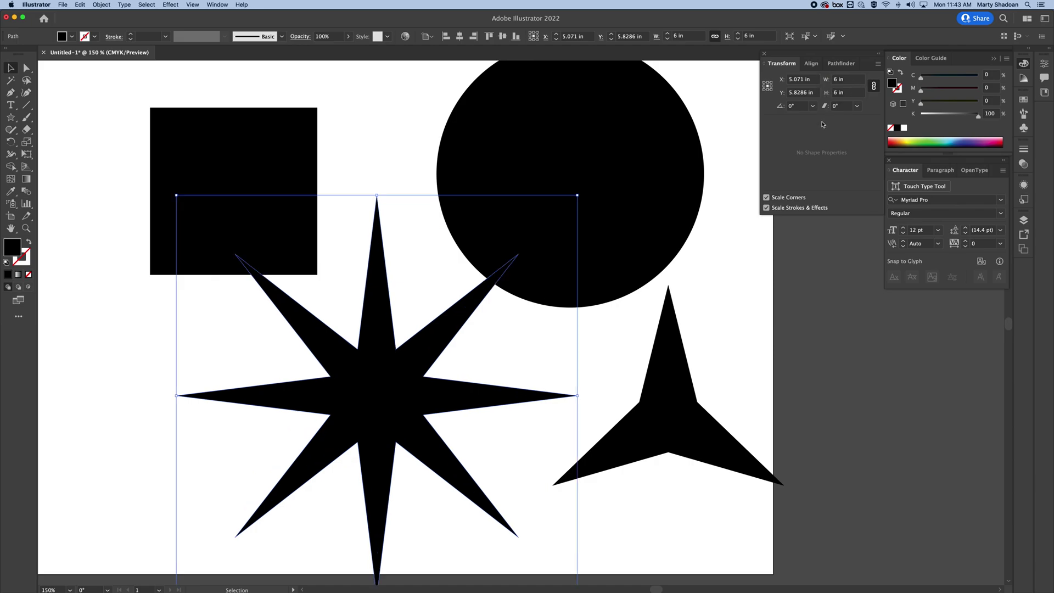
# Zoom out, then delete the eight-point star and the three-point star.
pyautogui.click(412, 160)
pyautogui.press('super+minus')
pyautogui.press('super+minus')
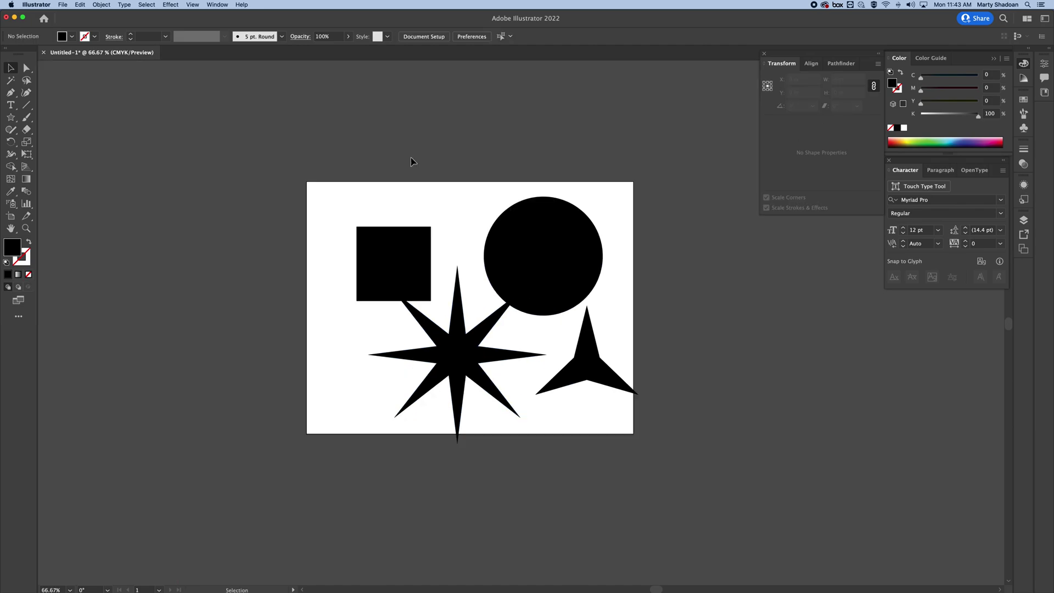
pyautogui.hscroll(2, 442, 259)
pyautogui.moveTo(405, 369); pyautogui.dragTo(299, 412)
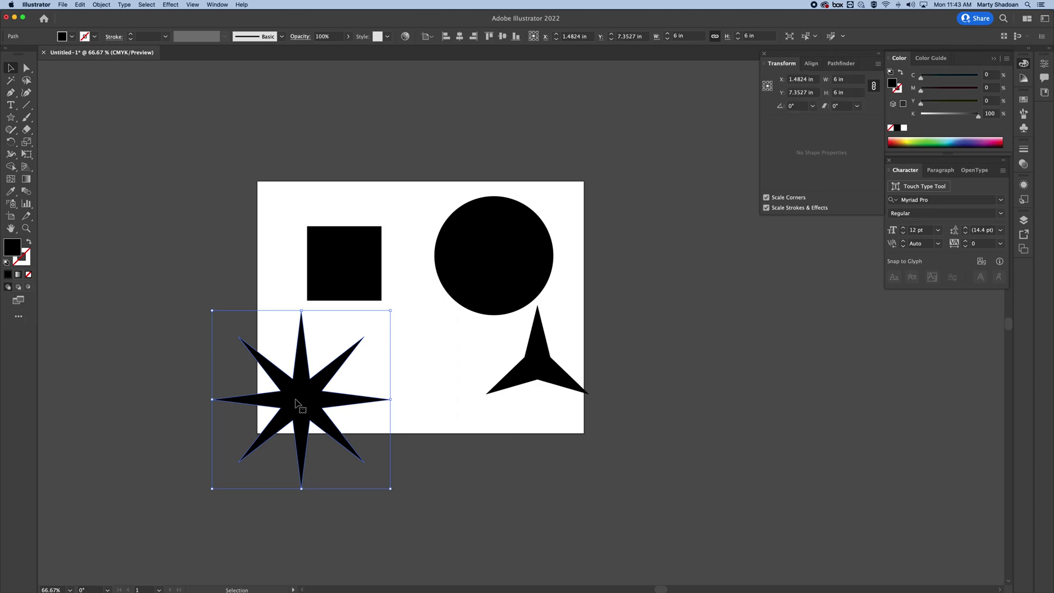
pyautogui.press('Delete')
pyautogui.click(544, 371)
pyautogui.press('Delete')
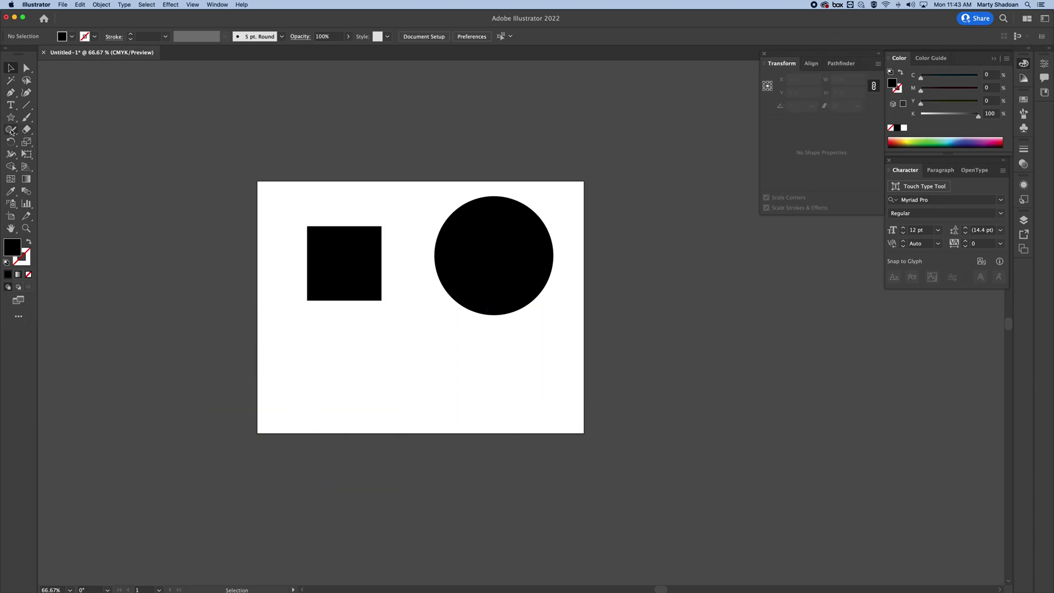
# Create a 2 in by 3 in rounded rectangle with 0.25 in corner radius.
pyautogui.click(12, 118)
pyautogui.click(71, 130)
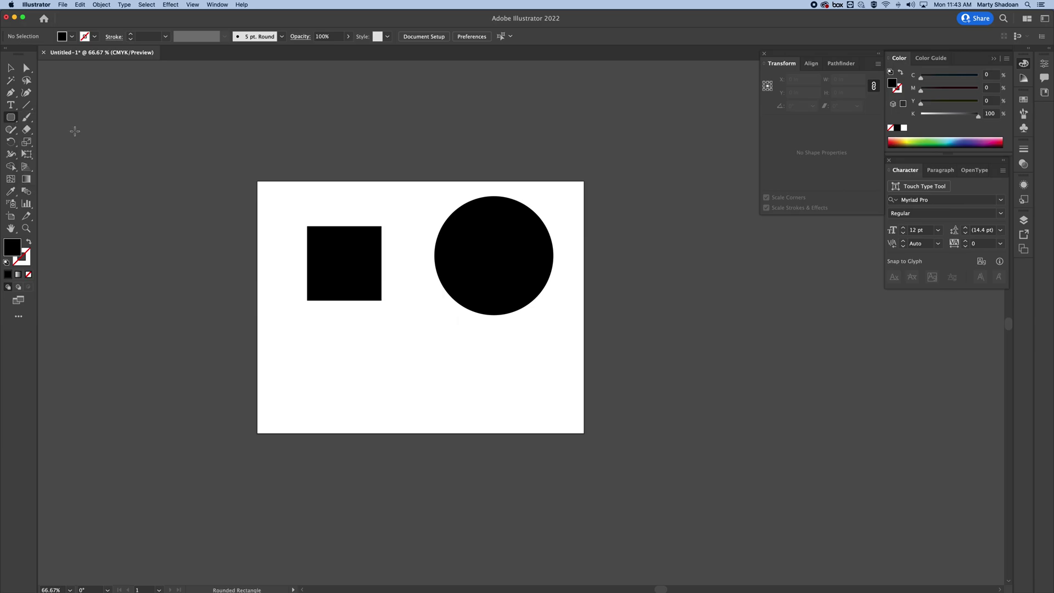
pyautogui.click(355, 355)
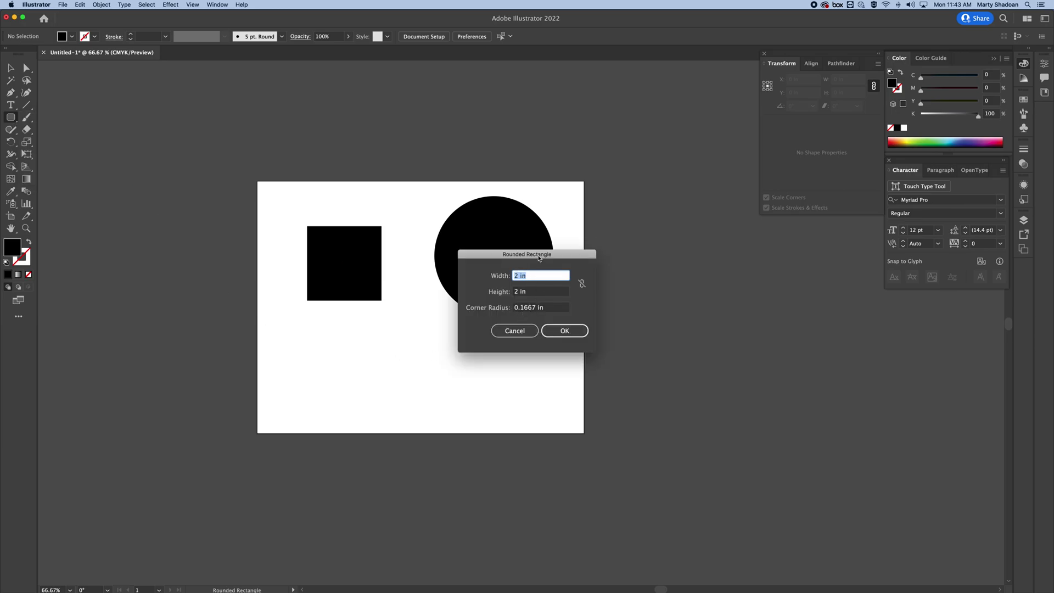
pyautogui.press('Tab')
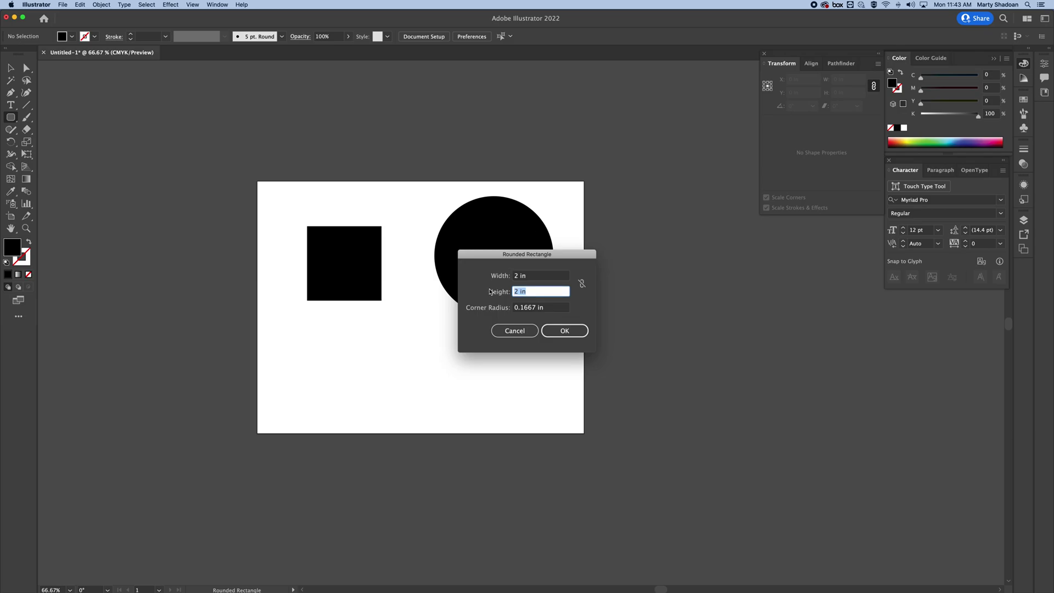
pyautogui.write('3')
pyautogui.press('Tab')
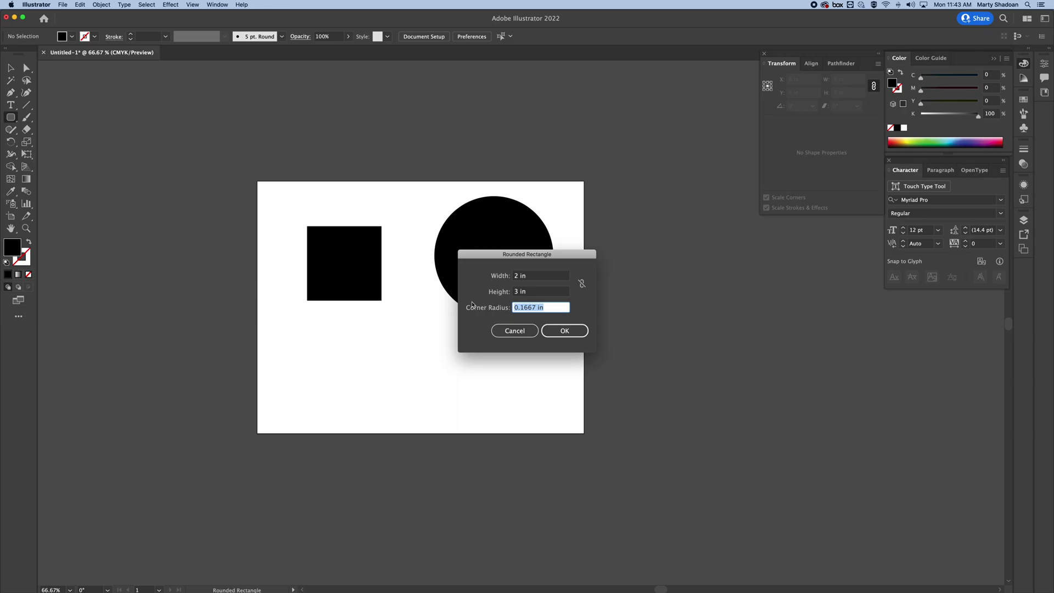
pyautogui.write('.25')
pyautogui.press('Return')
# Zoom in around the new rounded rectangle.
pyautogui.press('v')
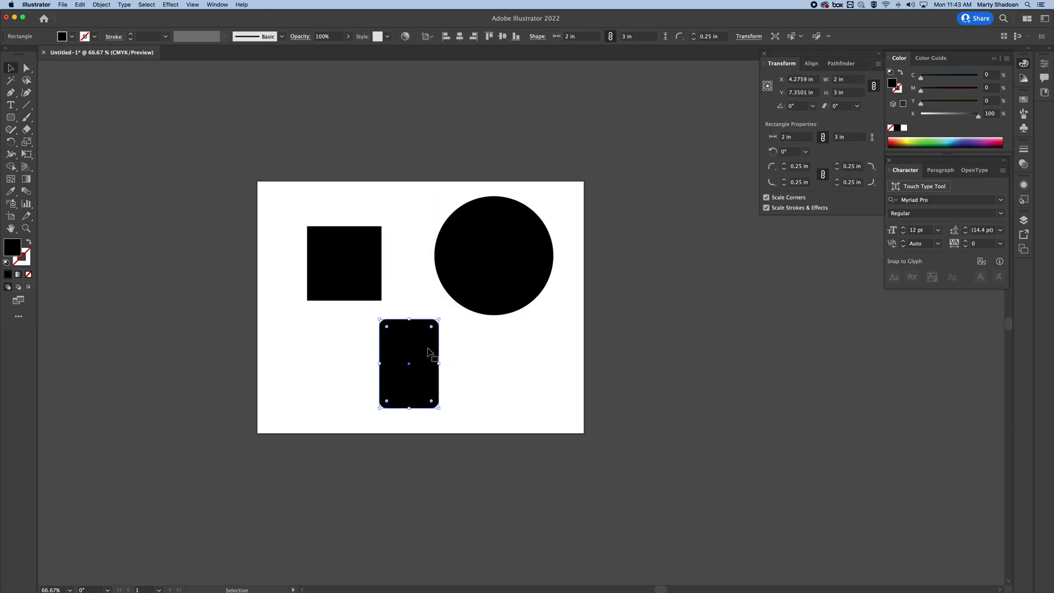
pyautogui.press('z')
pyautogui.moveTo(429, 352); pyautogui.dragTo(479, 359)
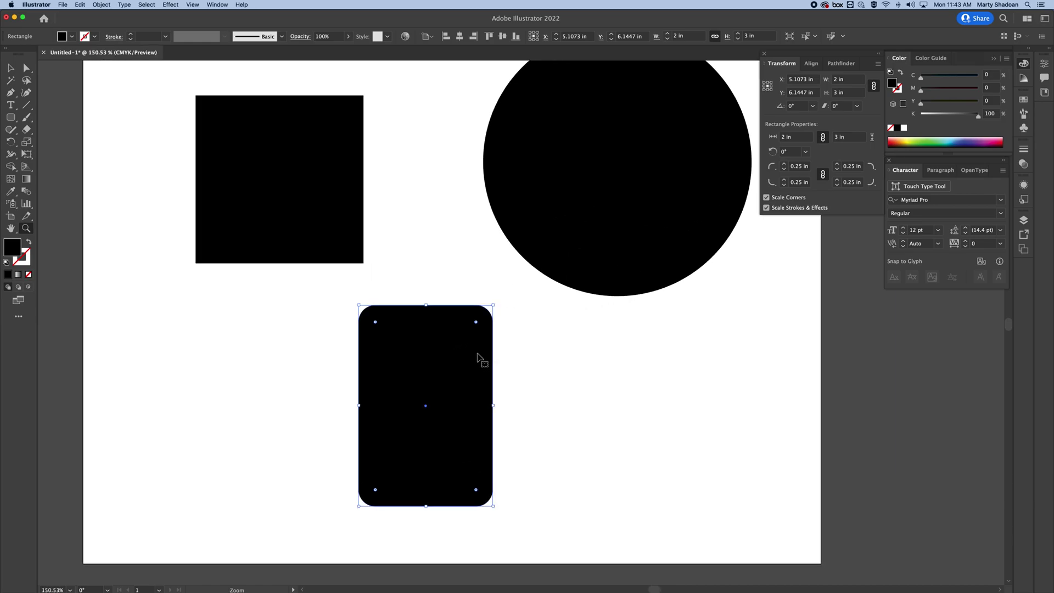
pyautogui.press('v')
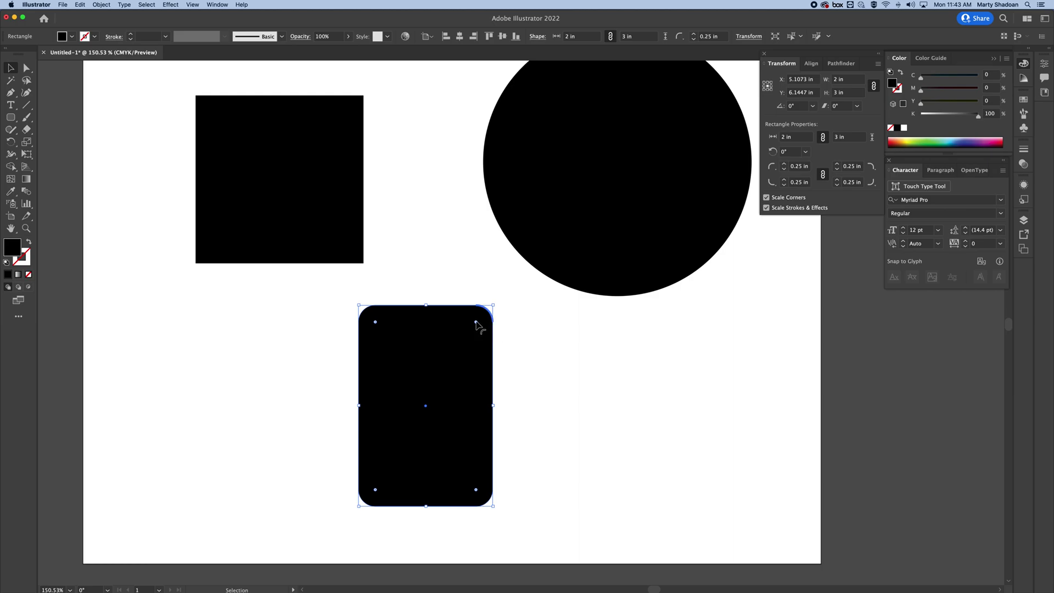
# Drag a Live Corners widget to bring the rounded rectangle's corners to about 0.247 in.
pyautogui.moveTo(477, 325)
pyautogui.mouseDown()
pyautogui.moveTo(463, 340)
pyautogui.moveTo(477, 309)
pyautogui.moveTo(426, 365)
pyautogui.moveTo(475, 323)
pyautogui.mouseUp()
pyautogui.click(526, 337)
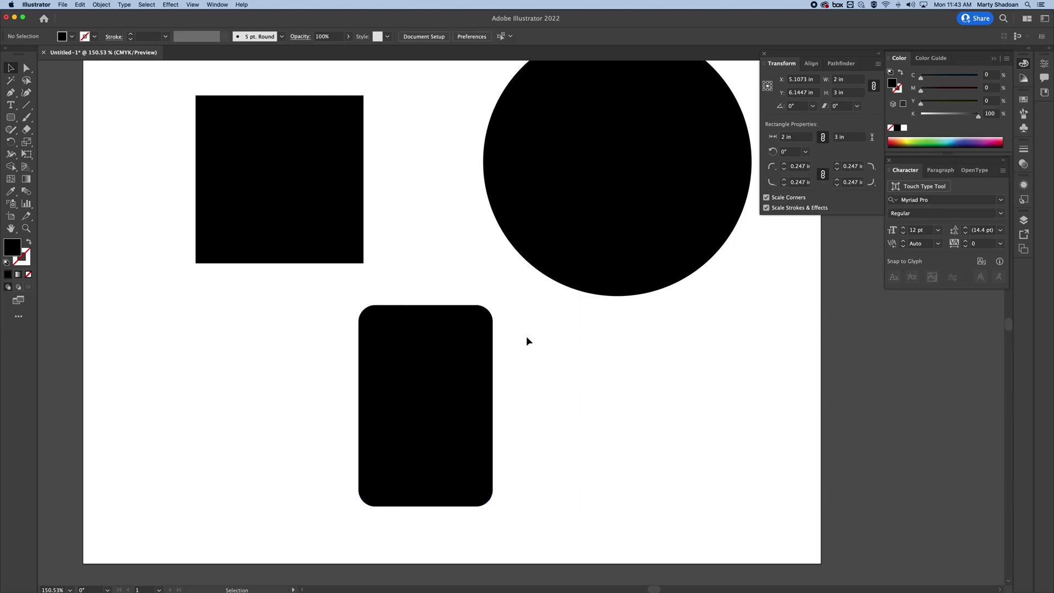
pyautogui.click(450, 363)
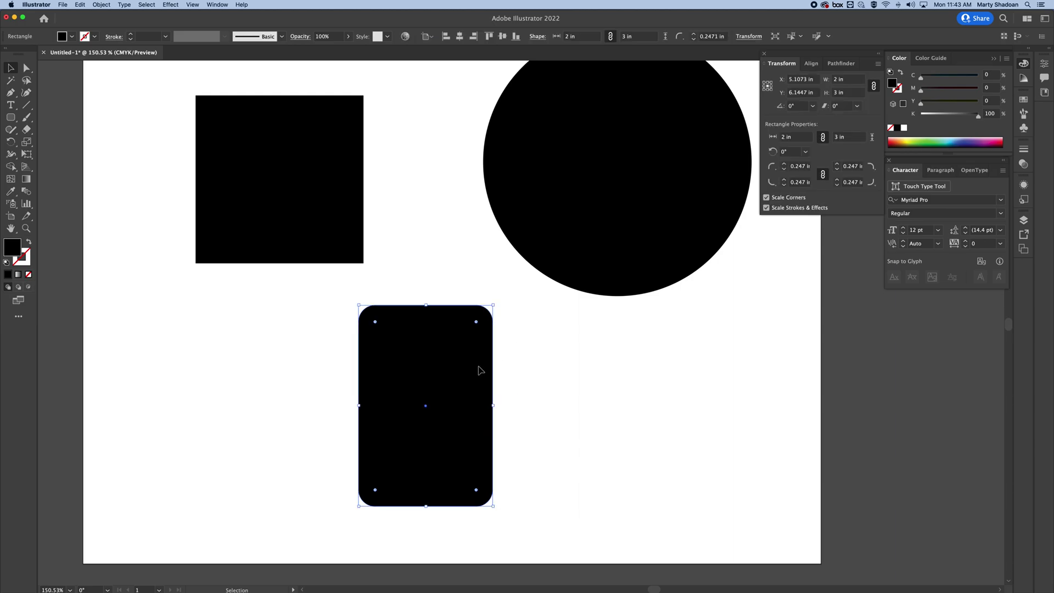
pyautogui.click(12, 117)
# Create a pill-shaped rounded rectangle with 1 in corner radius, move it up, then delete it.
pyautogui.click(543, 398)
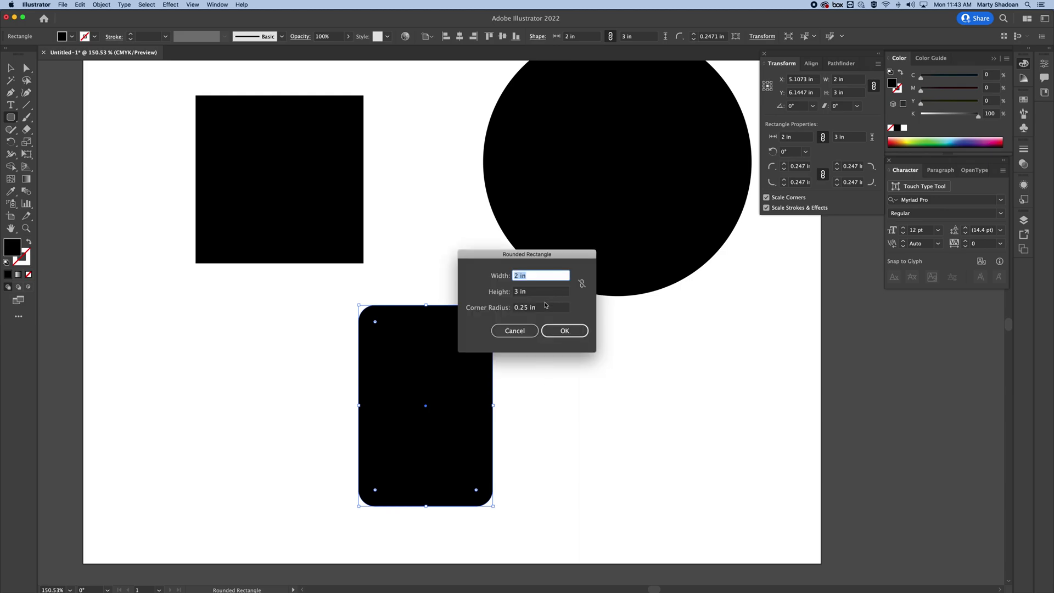
pyautogui.press('Tab')
pyautogui.press('Tab')
pyautogui.write('1')
pyautogui.press('Return')
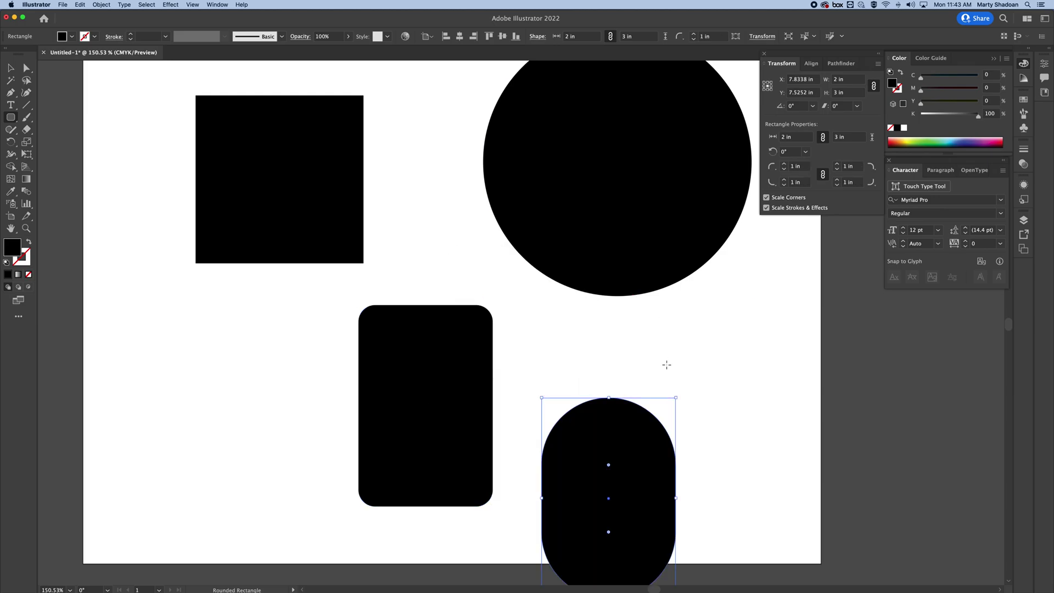
pyautogui.moveTo(632, 454); pyautogui.dragTo(629, 368)
pyautogui.press('v')
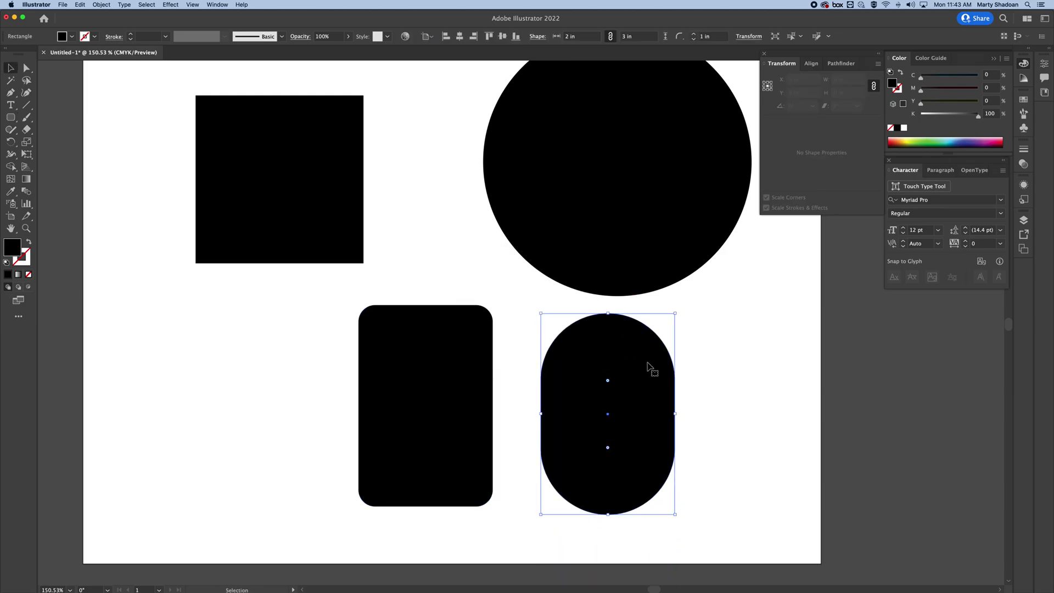
pyautogui.press('BackSpace')
# Delete the square and rounded rectangle, and move the circle to the artboard's left-centre.
pyautogui.click(337, 235)
pyautogui.press('BackSpace')
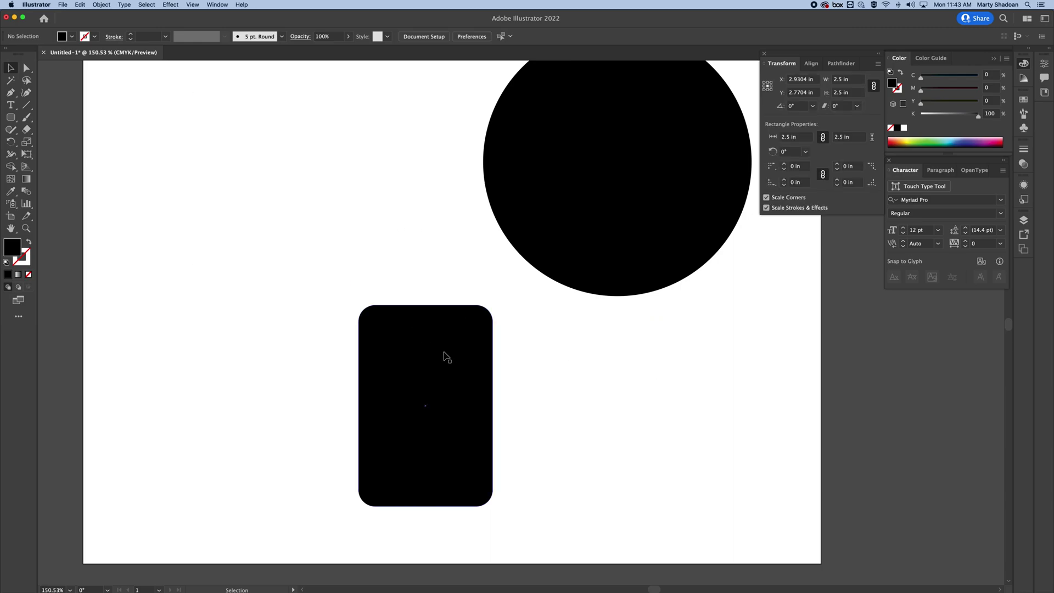
pyautogui.click(442, 353)
pyautogui.press('BackSpace')
pyautogui.moveTo(603, 228); pyautogui.dragTo(359, 356)
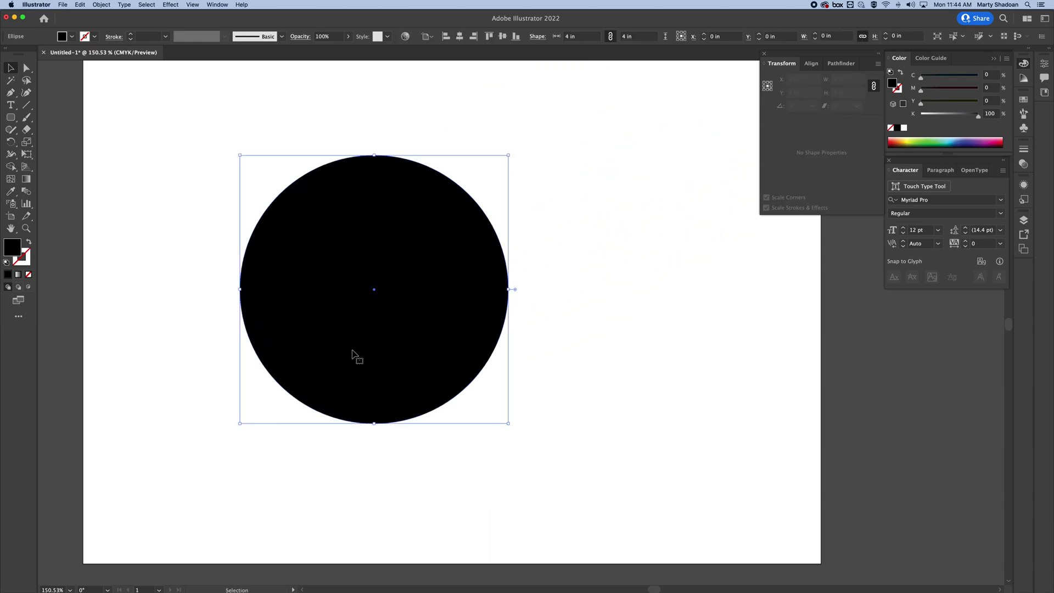